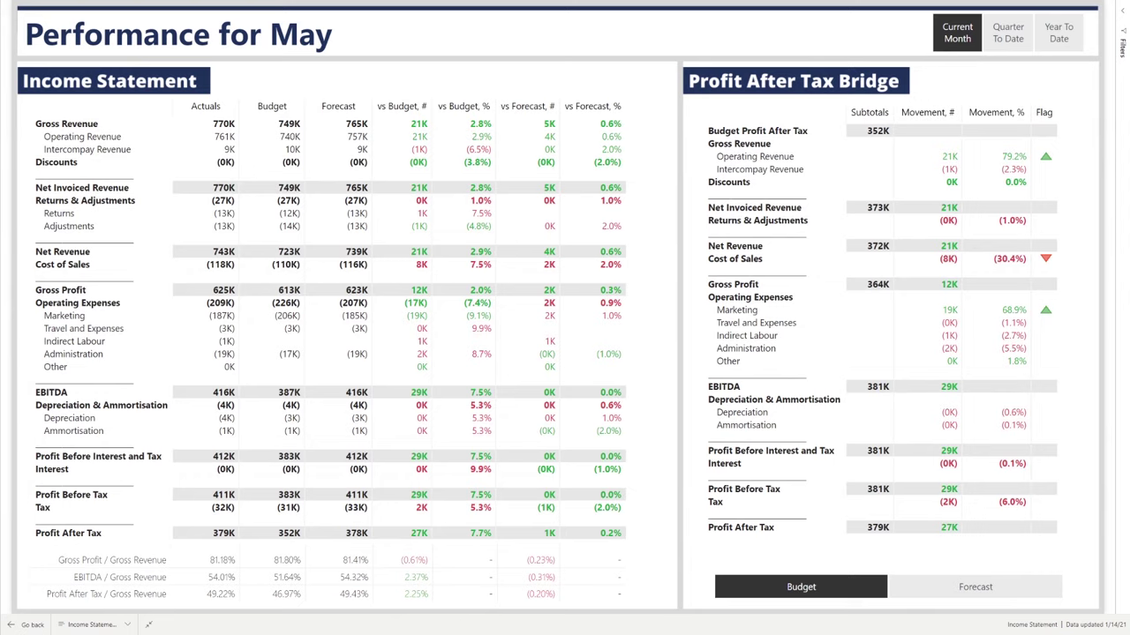
Review the report's title, the Income Statement table and the profit-to-gross-revenue ratio rows beneath it
drag(17, 15, 357, 58)
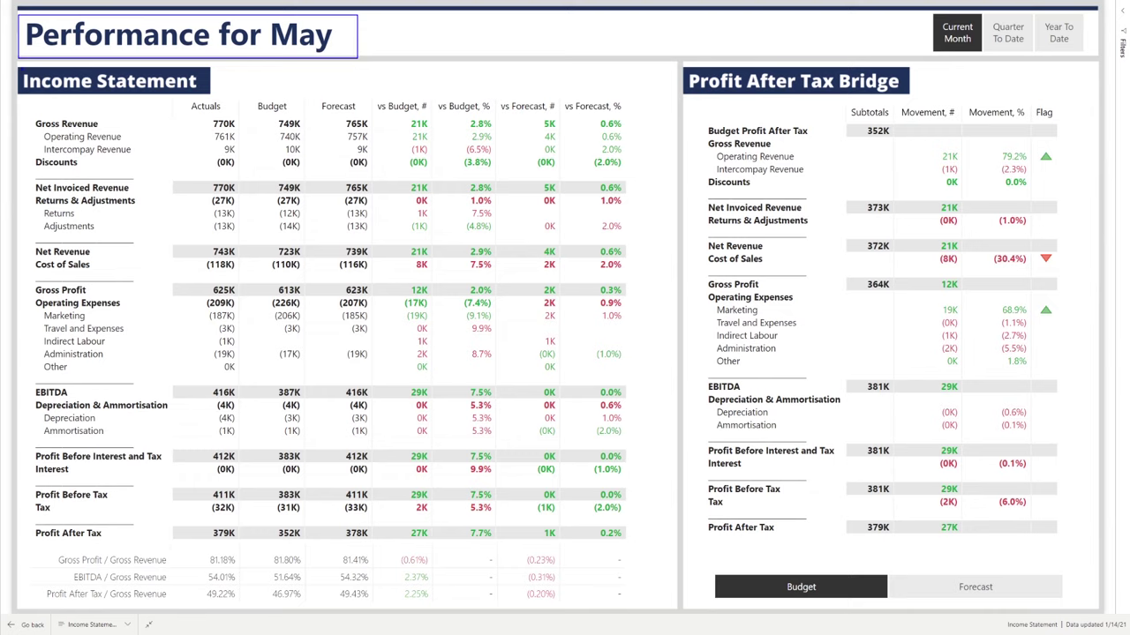
drag(14, 63, 635, 544)
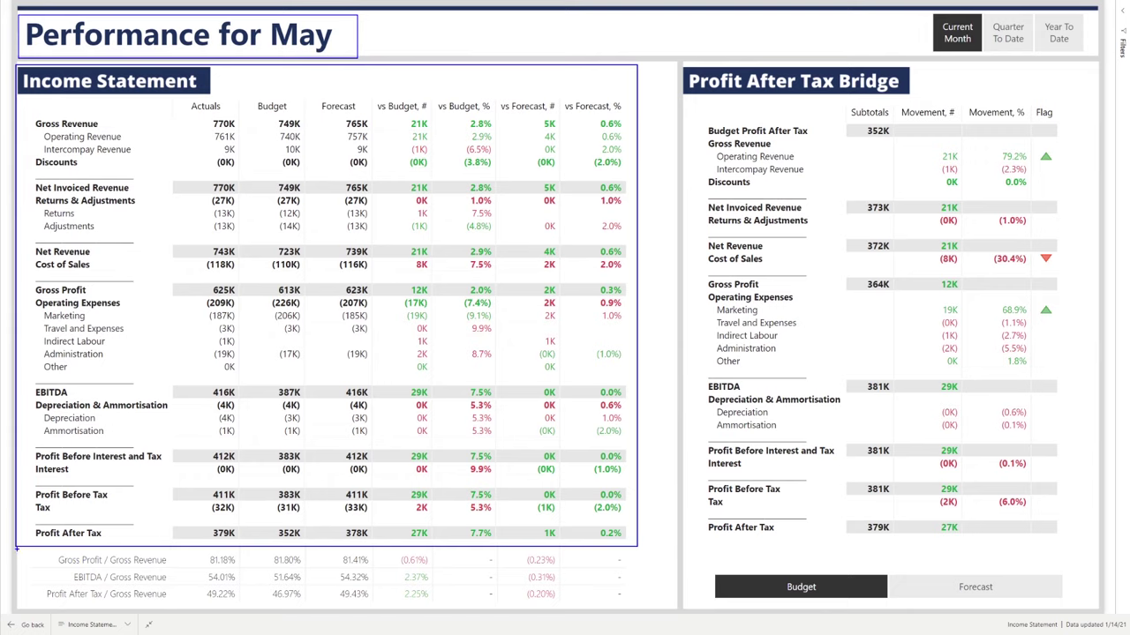
drag(16, 547, 637, 612)
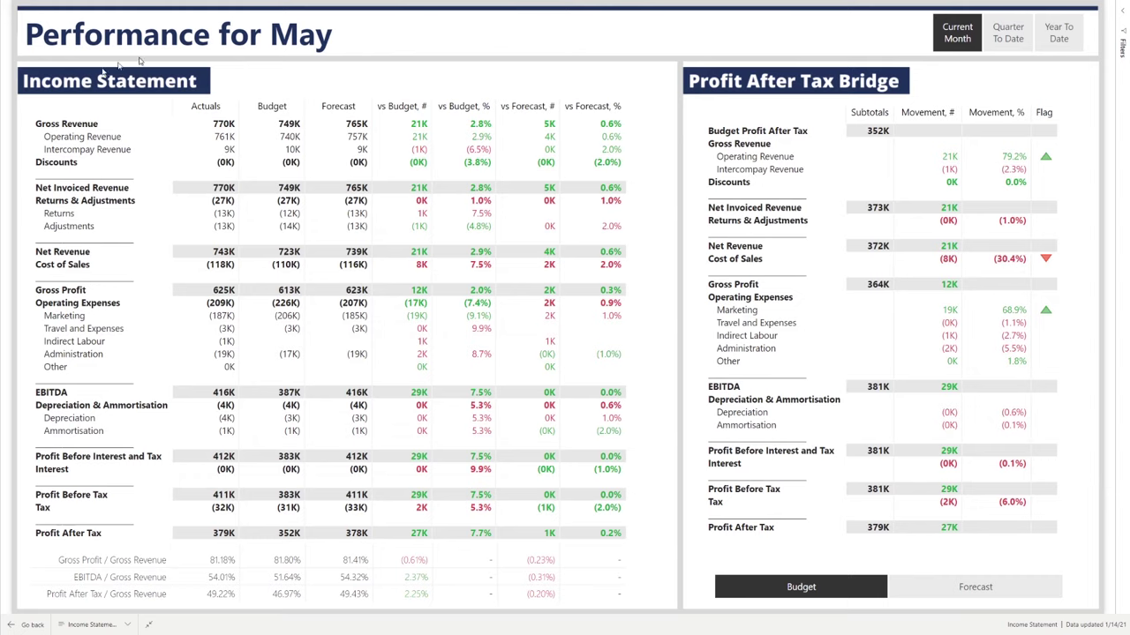
Compare Gross Revenue actuals with budget, including the variance to budget in number and percent
click(393, 116)
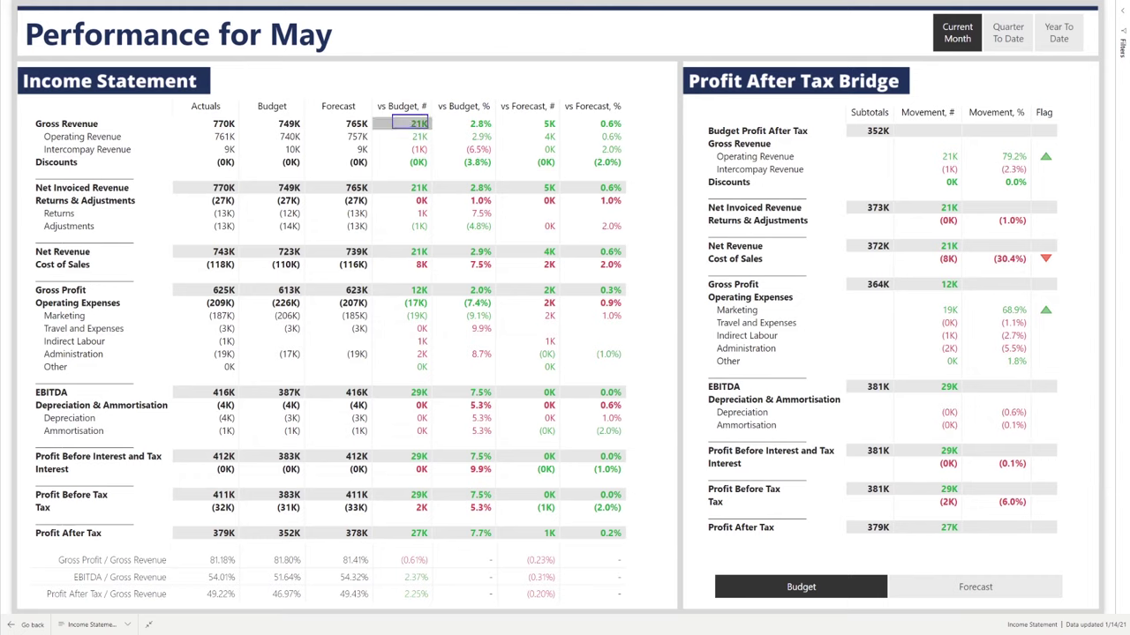
ctrl+click(477, 123)
ctrl+click(205, 117)
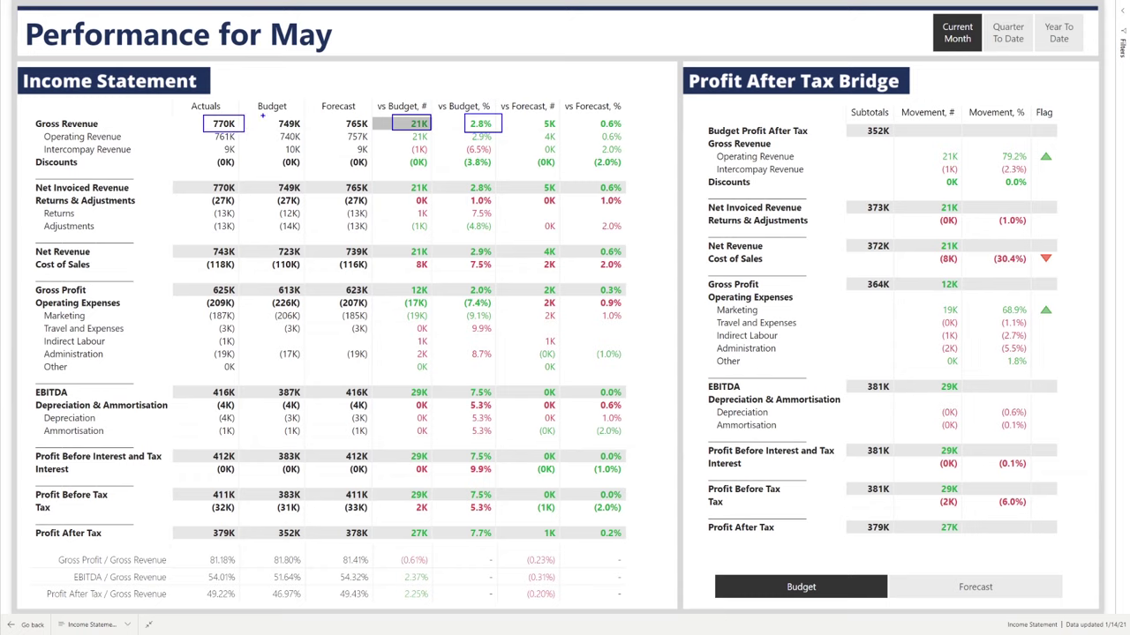
ctrl+click(287, 124)
key(Escape)
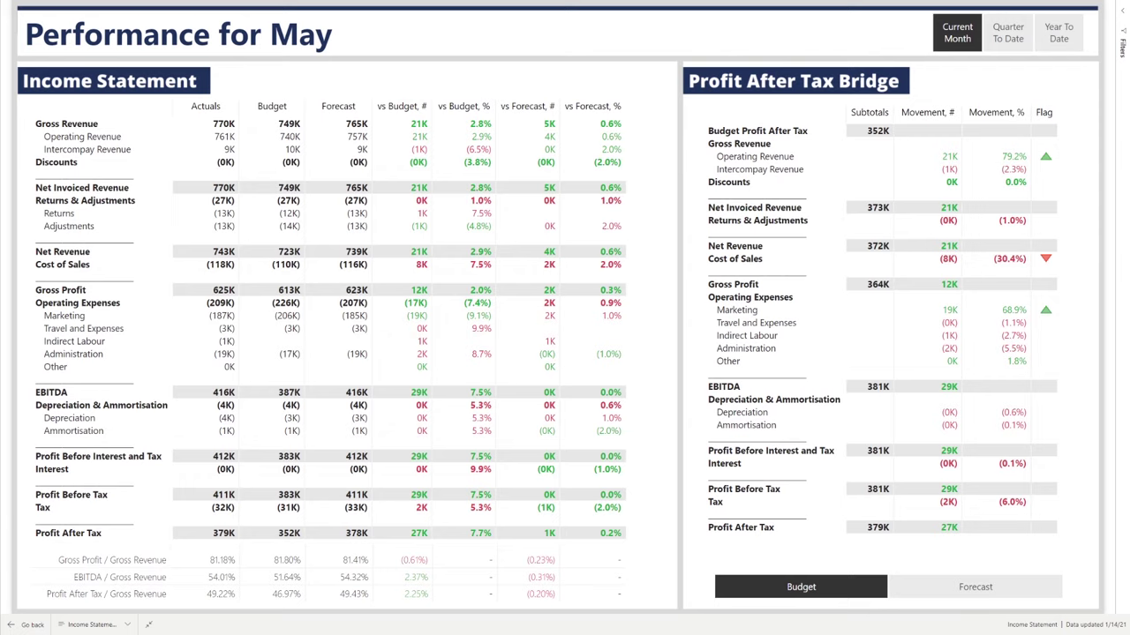
Examine the Operating Expenses line, the Intercompany Revenue variance to budget, and the Cost of Sales actual and budget figures
click(78, 303)
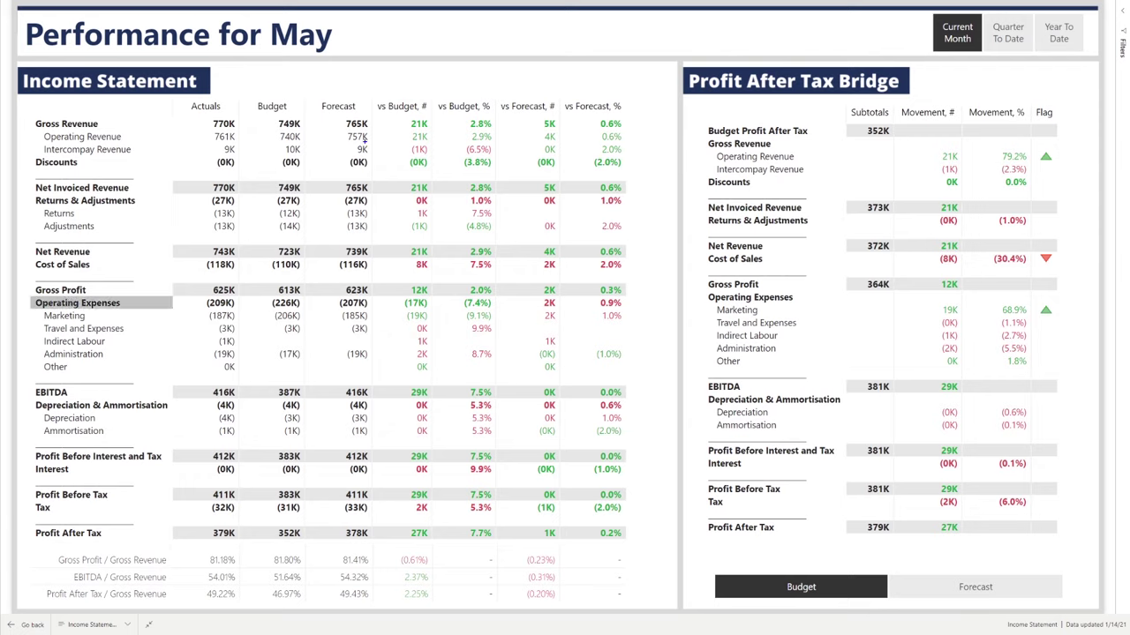
drag(397, 141, 437, 160)
click(38, 302)
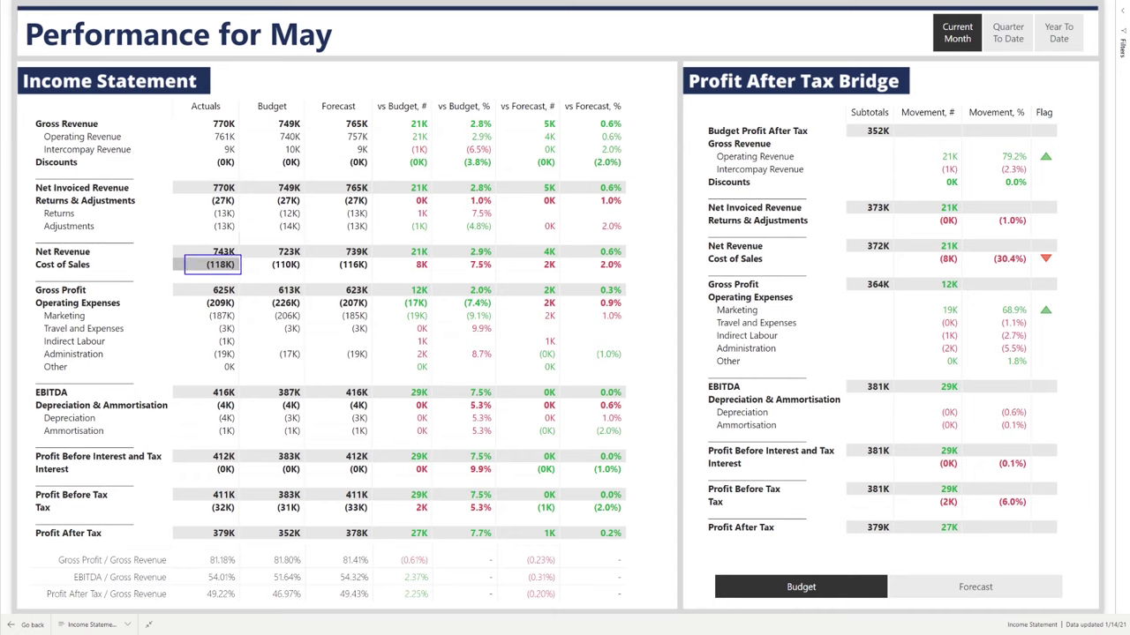
drag(265, 258, 306, 274)
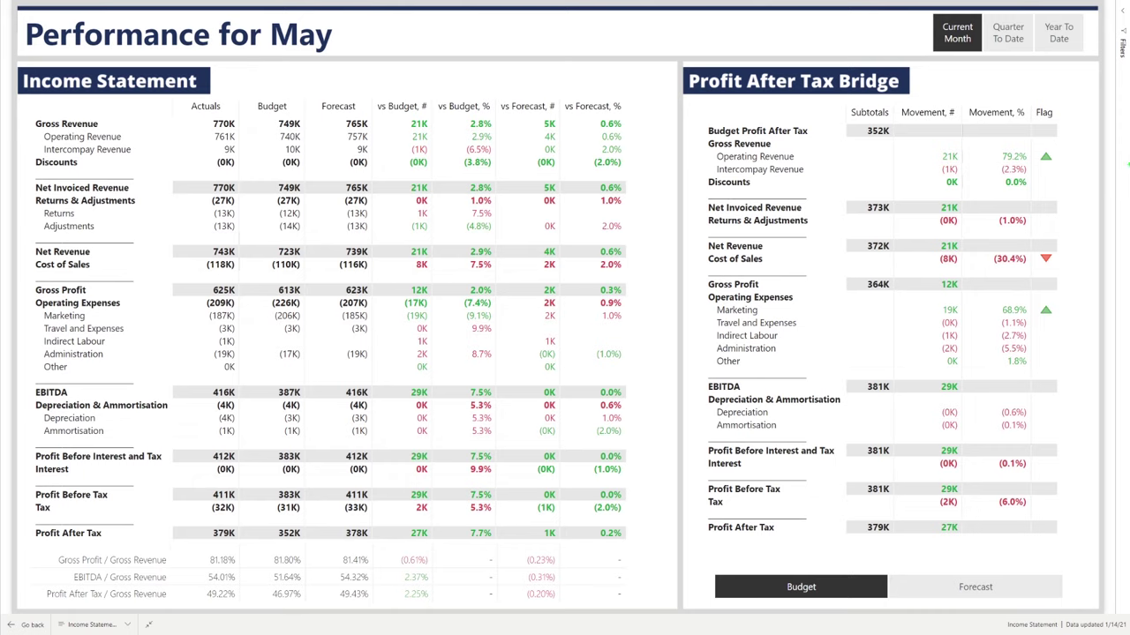
Examine the flagged Operating Revenue, Marketing and Cost of Sales movements in the Profit After Tax Bridge
drag(1074, 144, 925, 166)
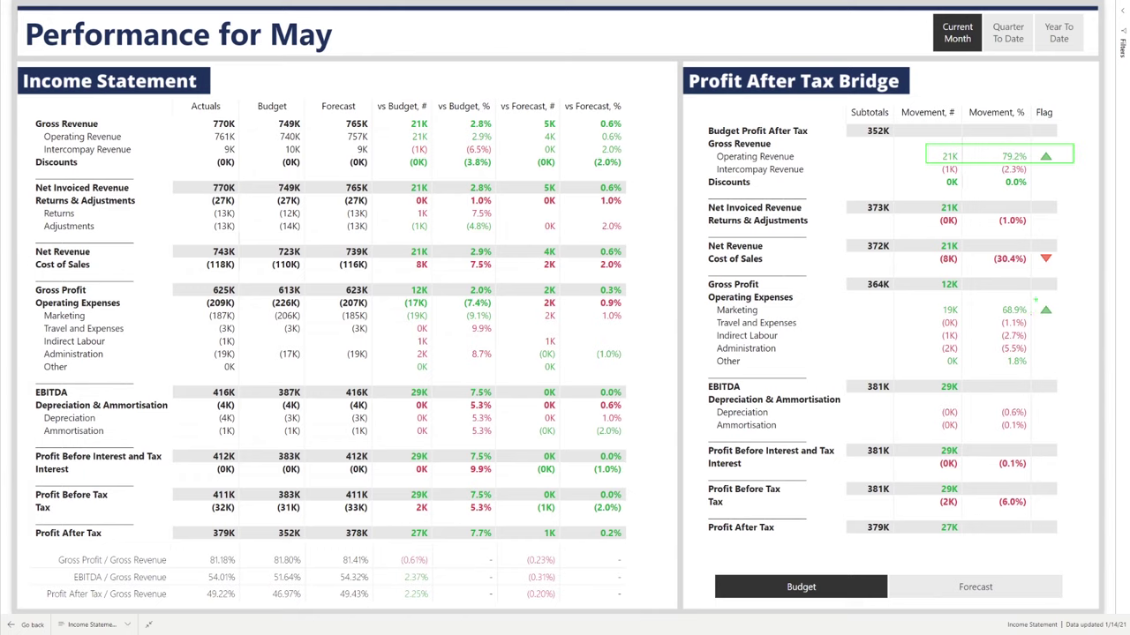
drag(1061, 300, 928, 320)
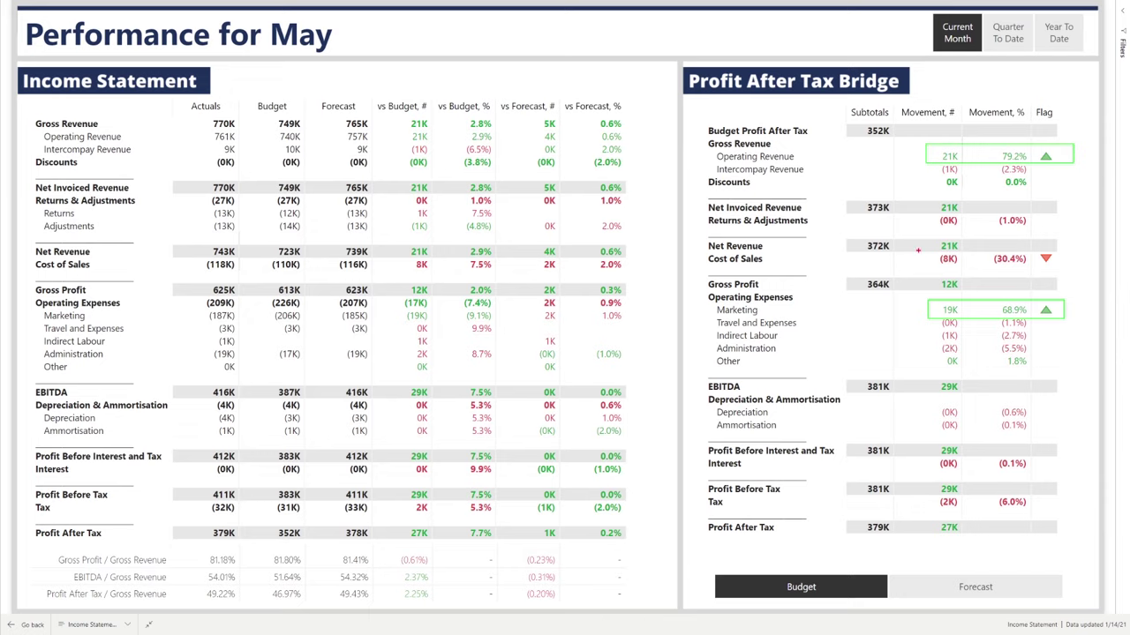
drag(926, 251, 1081, 270)
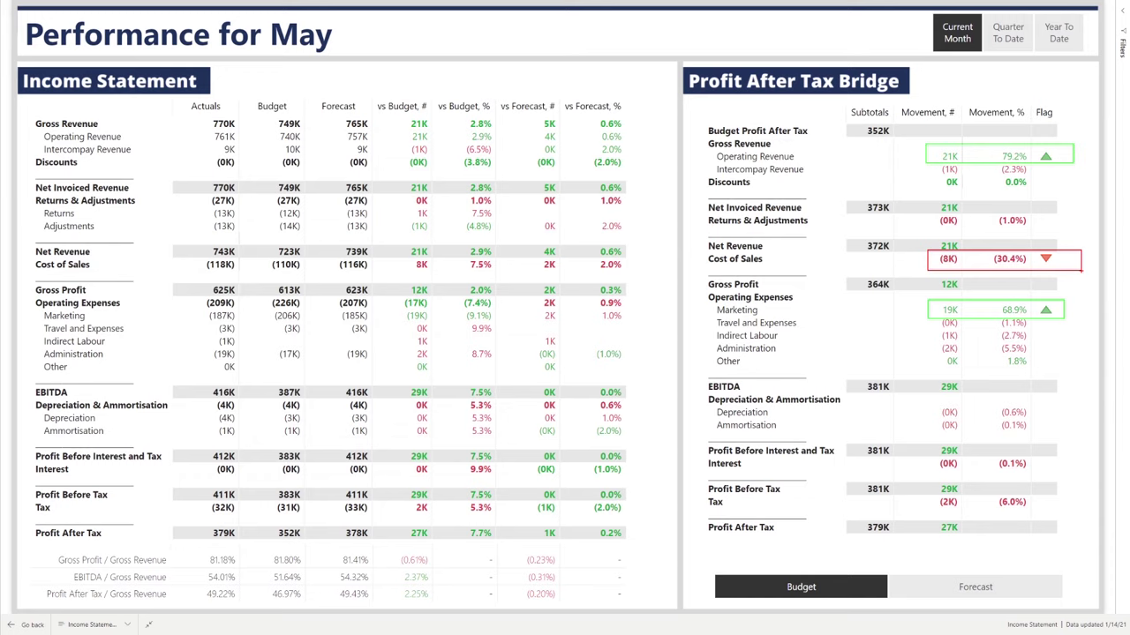
key(Escape)
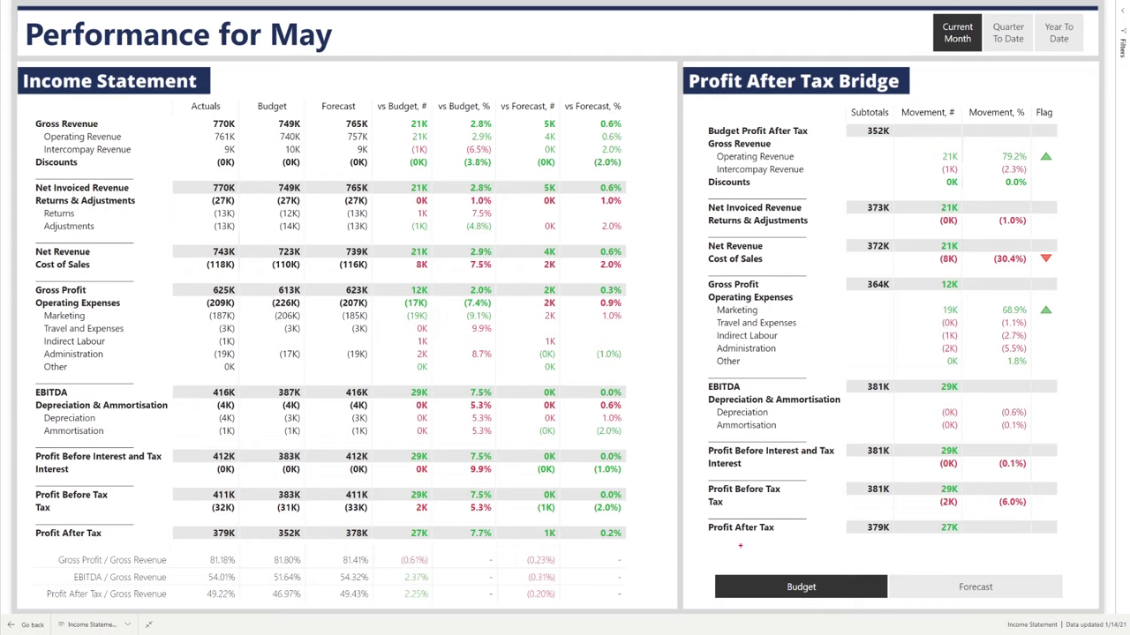
Compare the Profit After Tax Bridge against Forecast, and view the report for Quarter To Date and Year To Date
drag(705, 556, 1075, 606)
key(Escape)
click(909, 587)
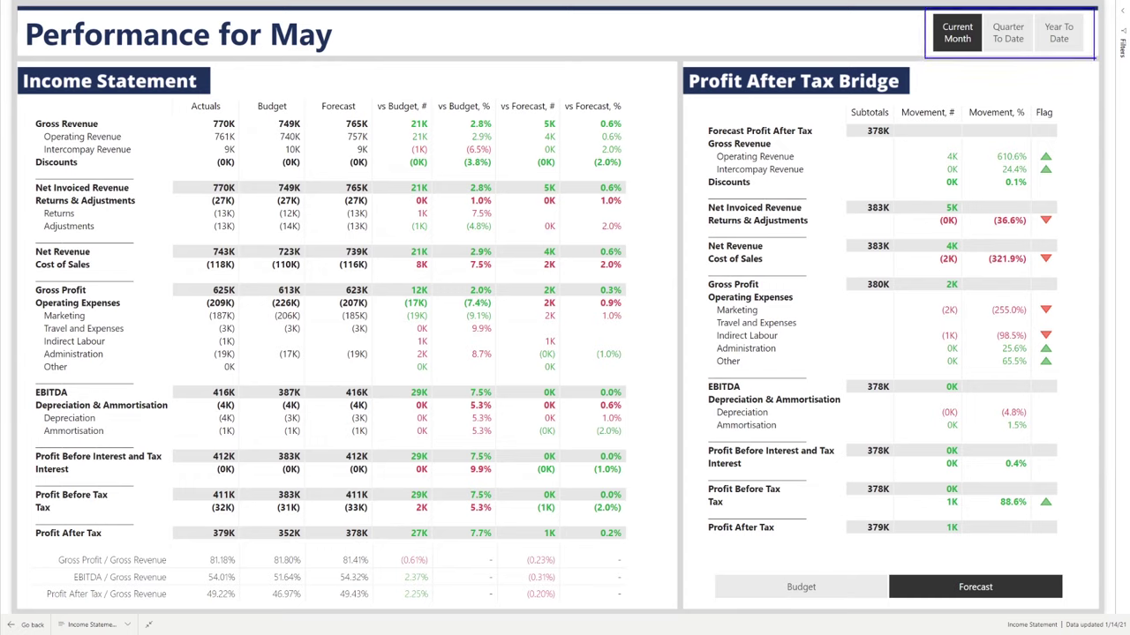
click(1017, 38)
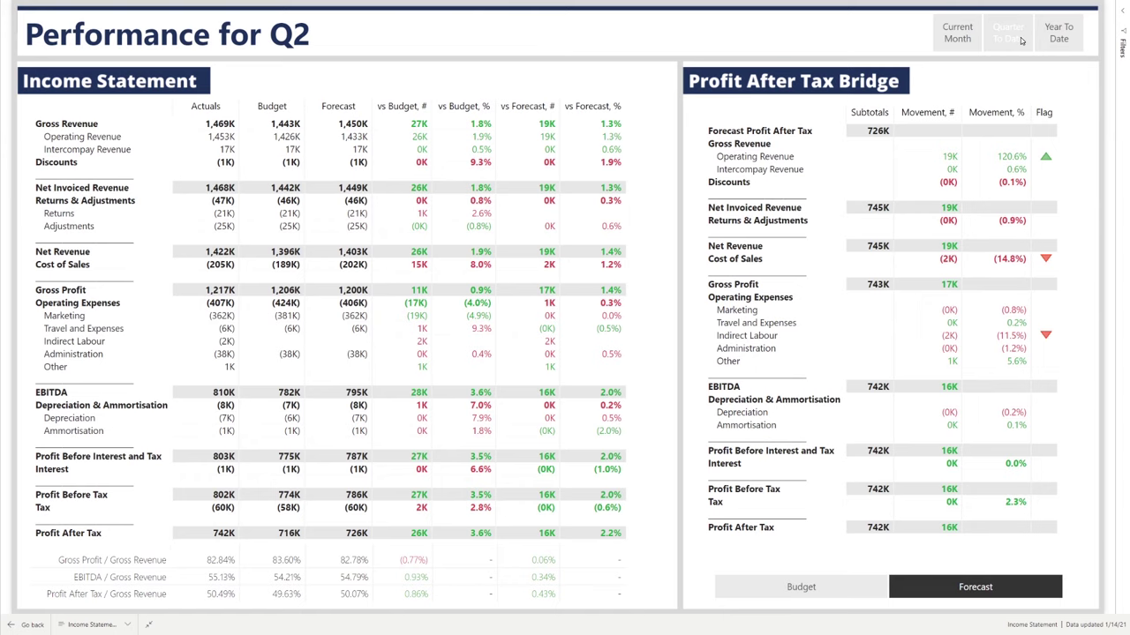
click(1045, 38)
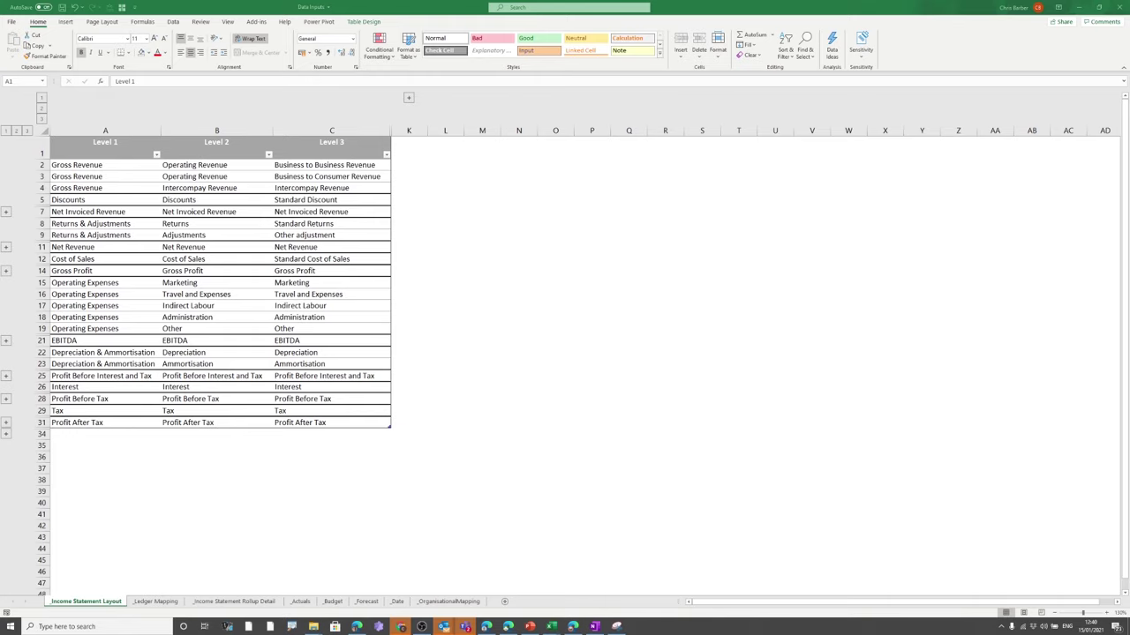
In Excel's Income Statement Layout sheet, show the second row outline level and inspect separator rows blank1 to blank7 and their Level 1 underscores
click(17, 132)
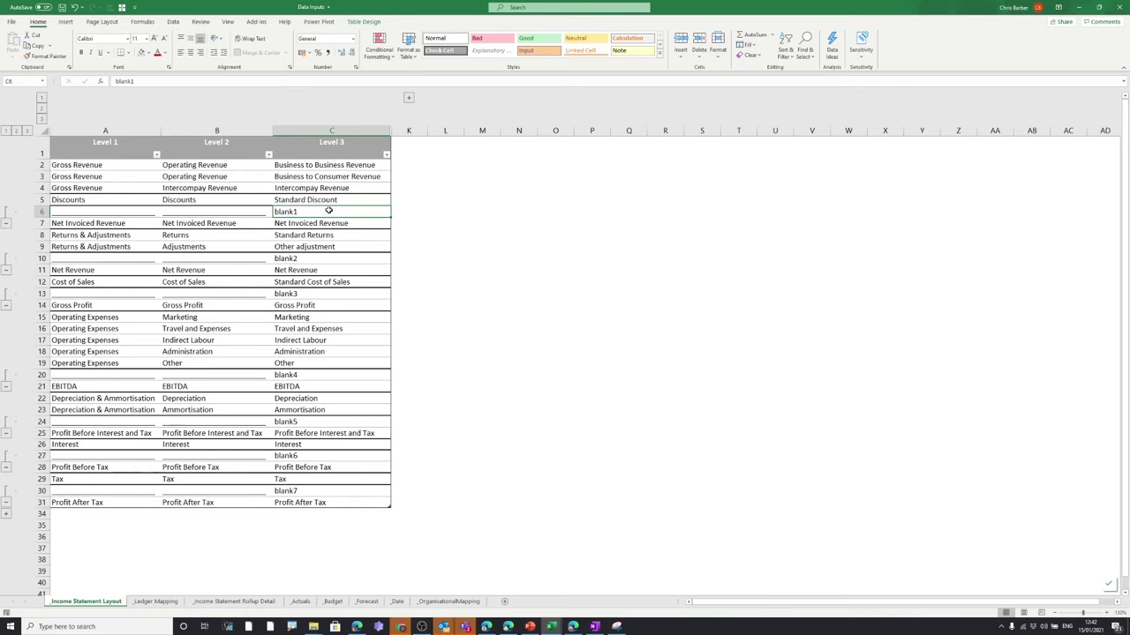
click(317, 257)
click(315, 294)
click(312, 375)
click(307, 422)
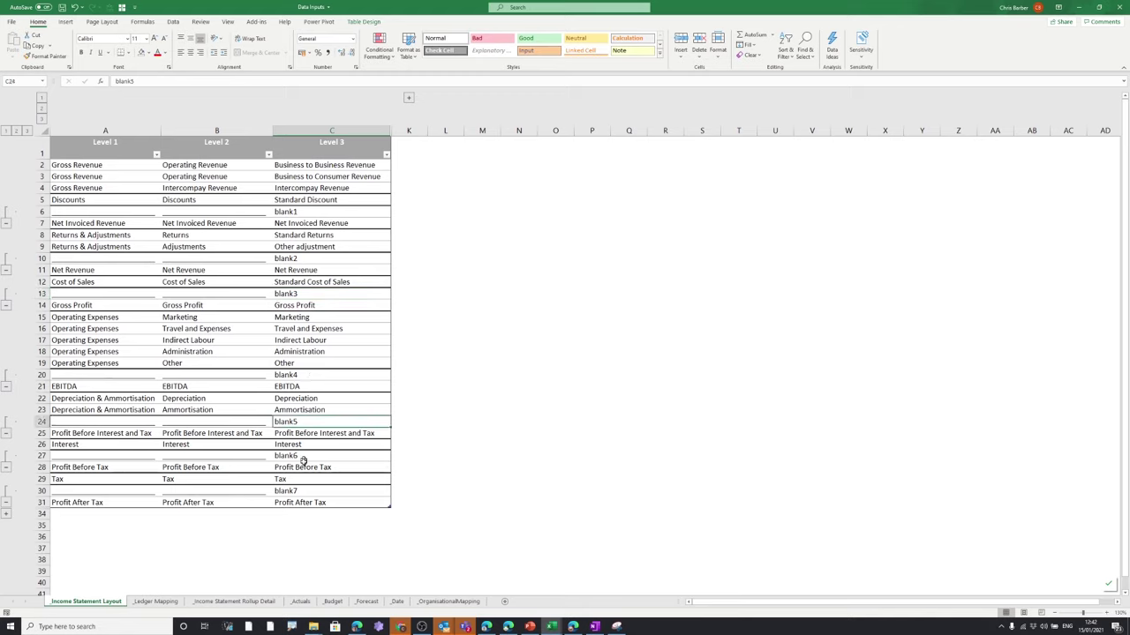
click(303, 457)
click(298, 492)
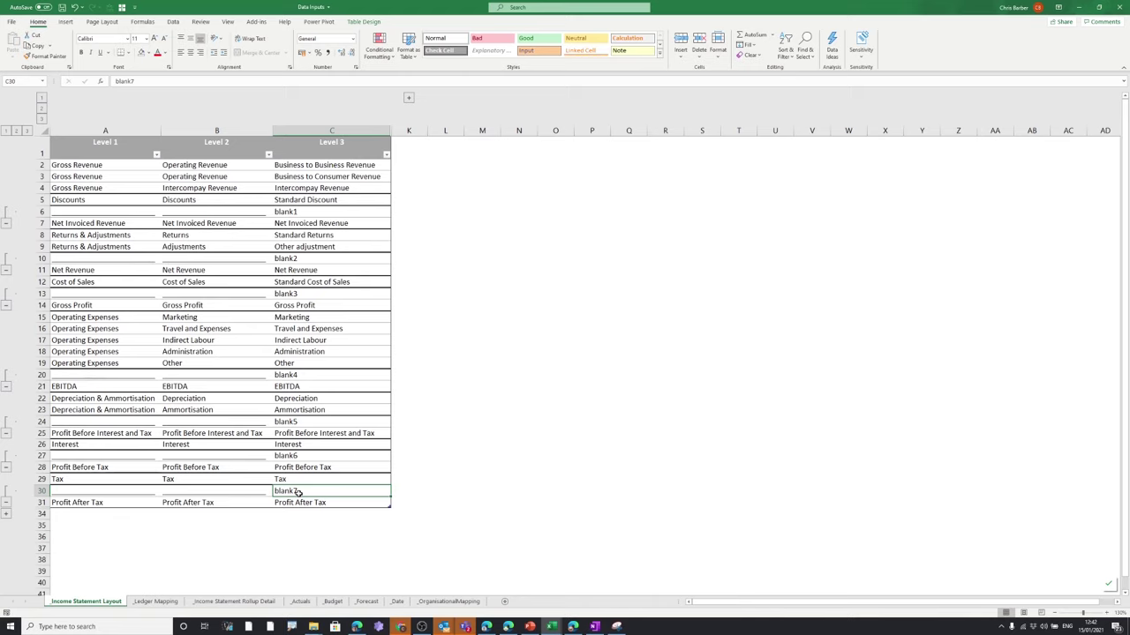
click(113, 213)
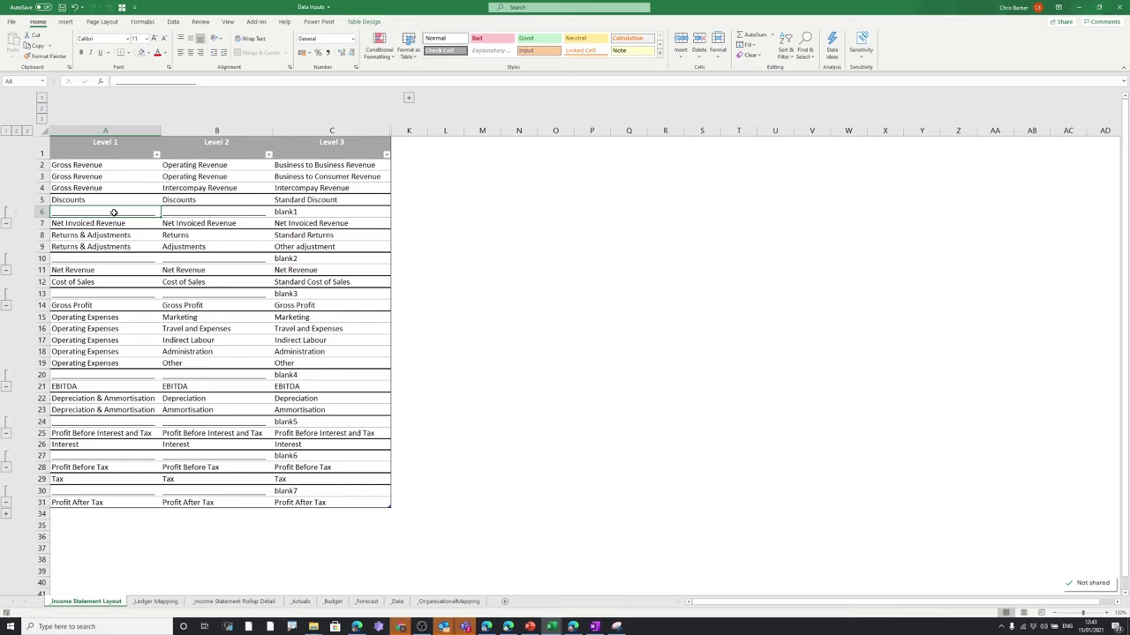
Reveal the third row outline level and the order columns, and match the first row's Level 1, 2 and 3 names to their order values
click(28, 133)
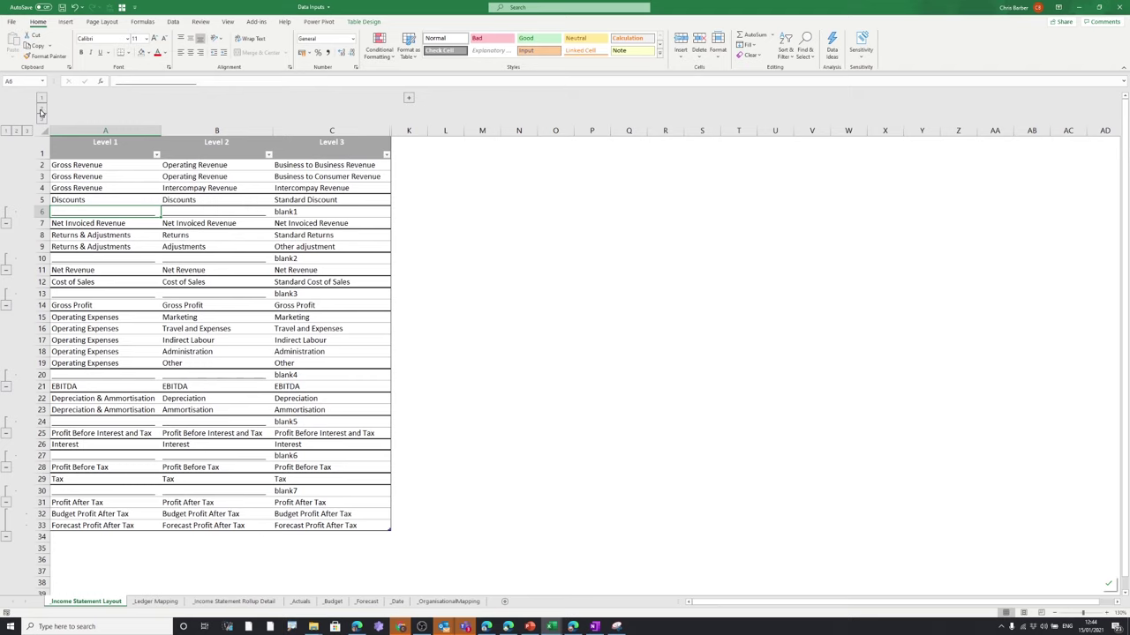
click(40, 112)
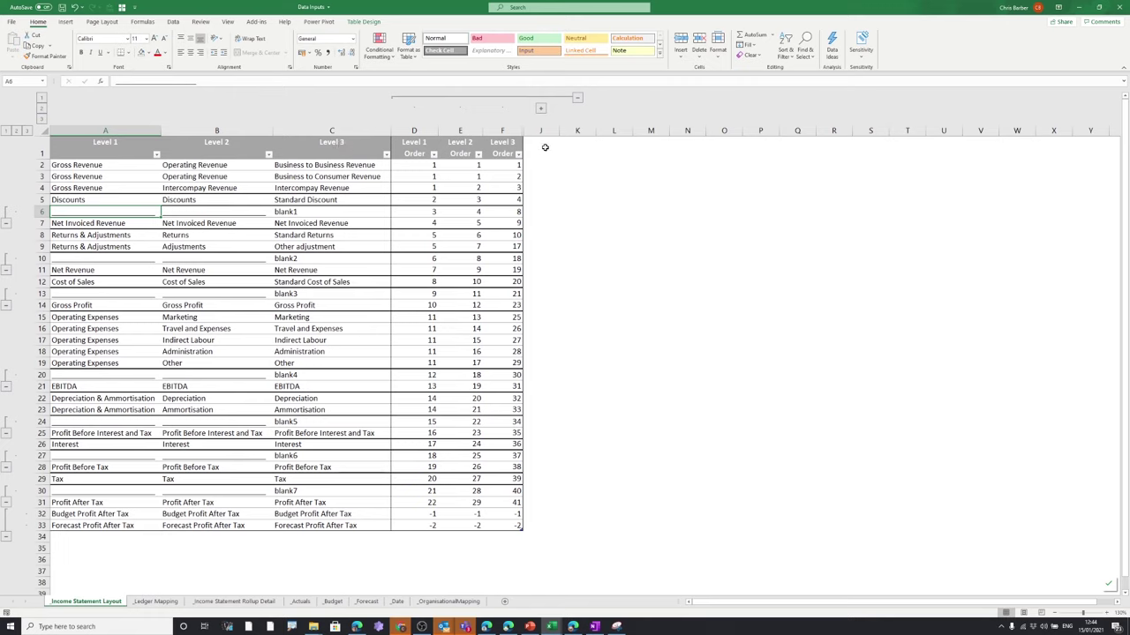
click(427, 166)
click(114, 169)
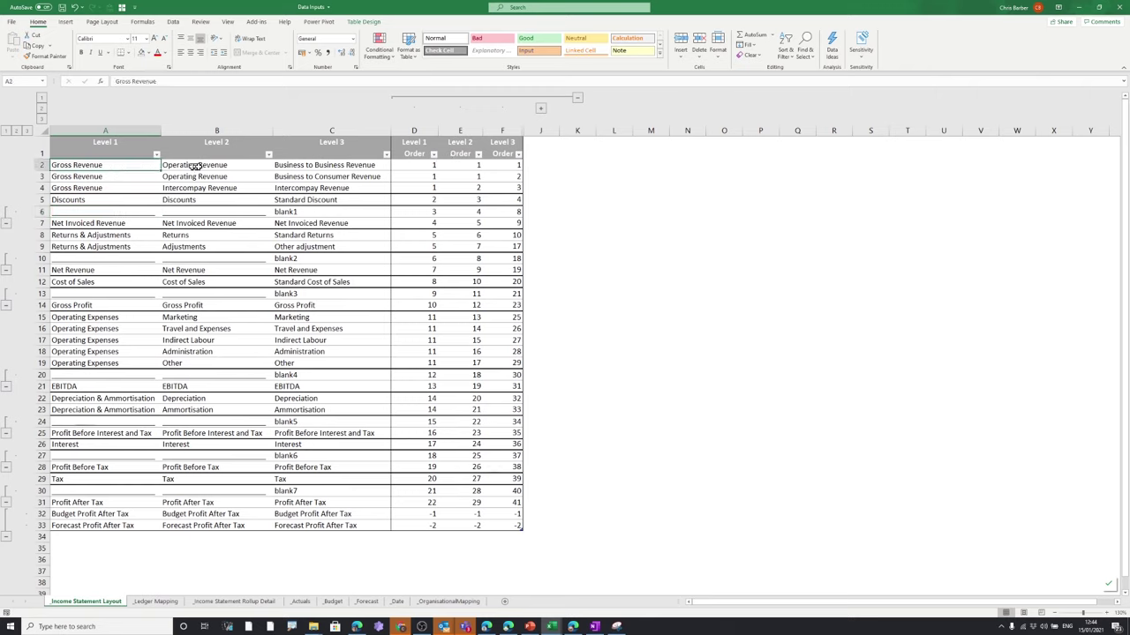
click(457, 164)
click(247, 167)
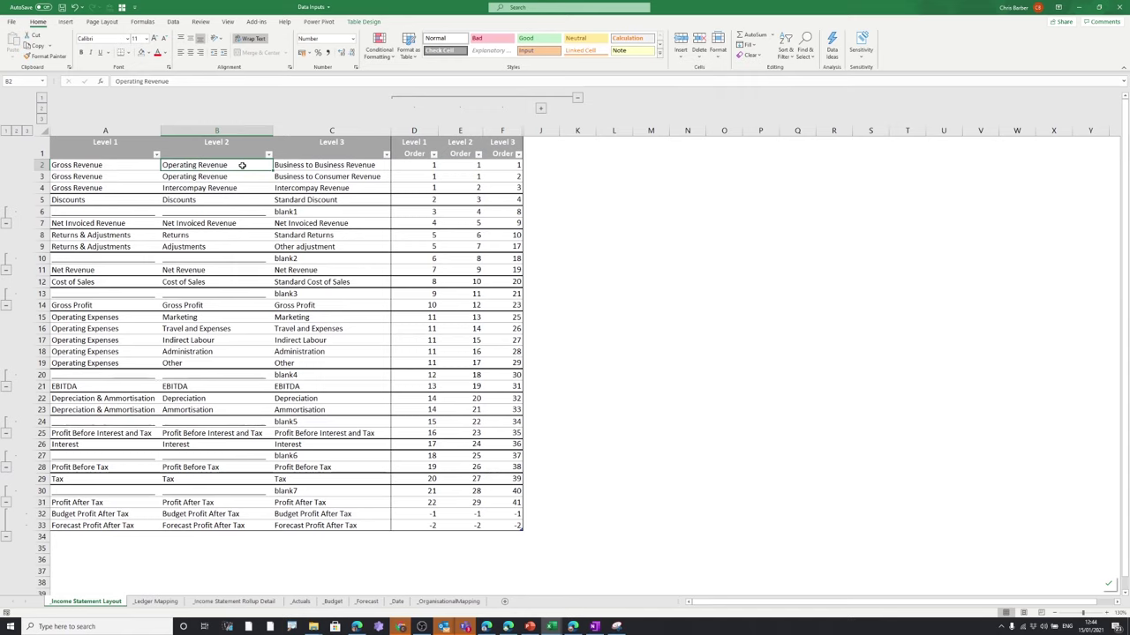
click(500, 166)
click(351, 166)
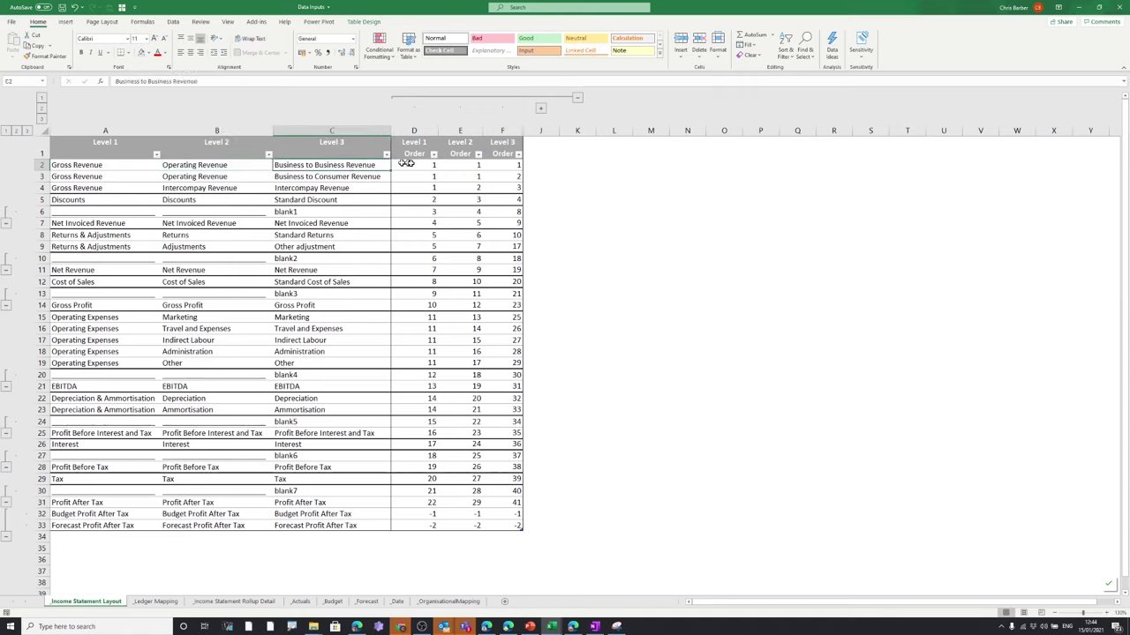
Trace the Level 1 Order values from Gross Revenue down to Profit After Tax and Forecast Profit After Tax
click(423, 166)
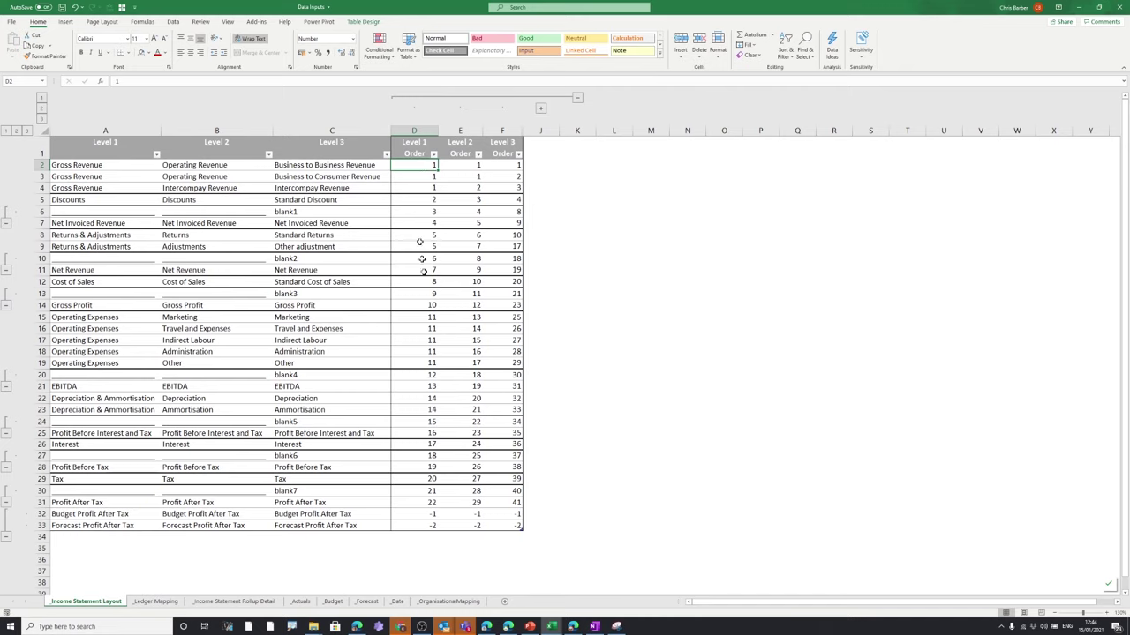
click(417, 503)
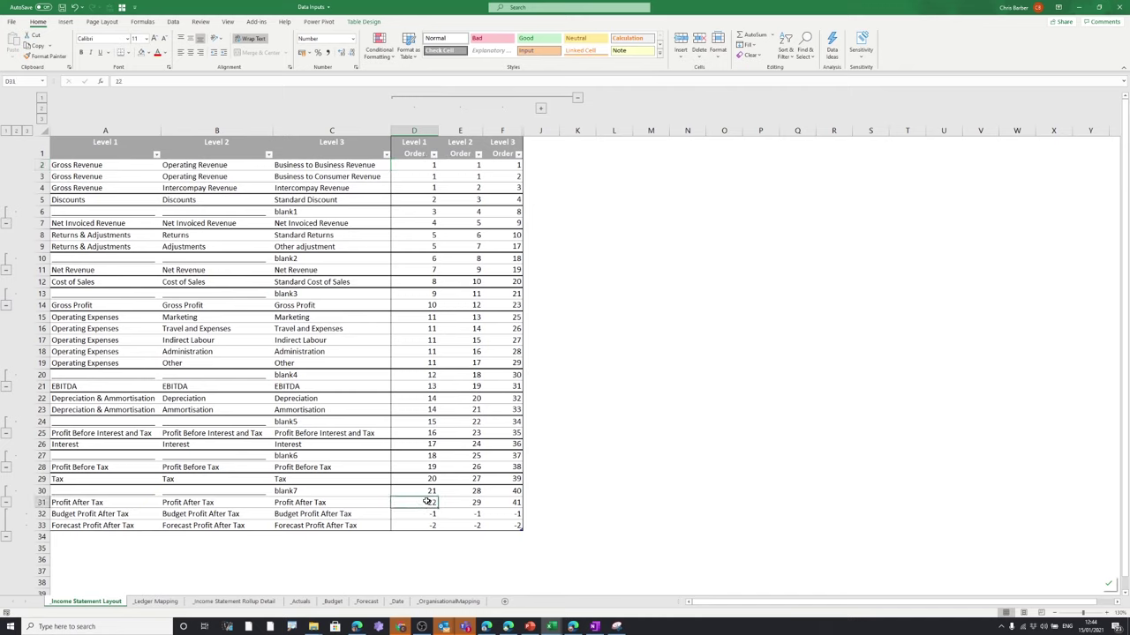
click(414, 527)
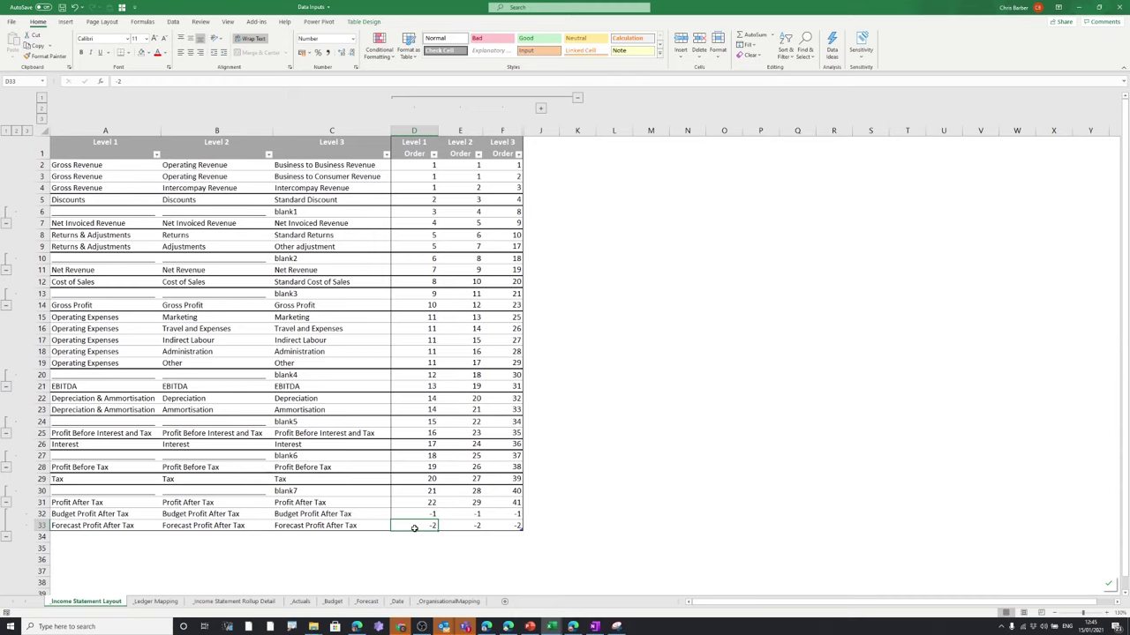
Reveal the grouped highlight, main income statement line and blank line columns, and view the Ledger Mapping sheet
click(540, 109)
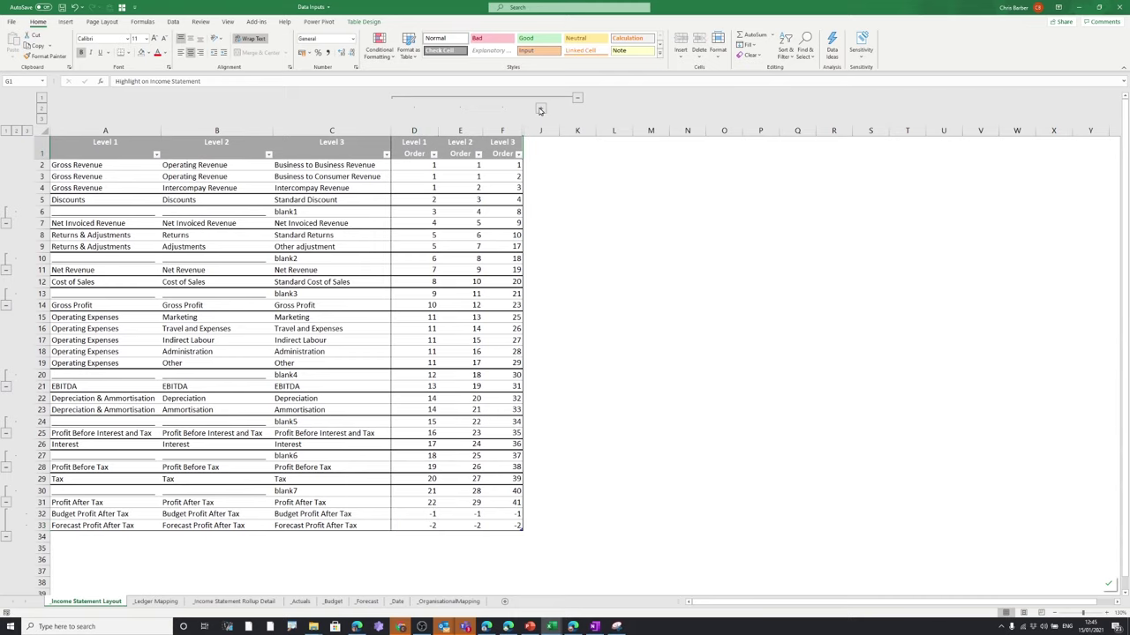
click(540, 109)
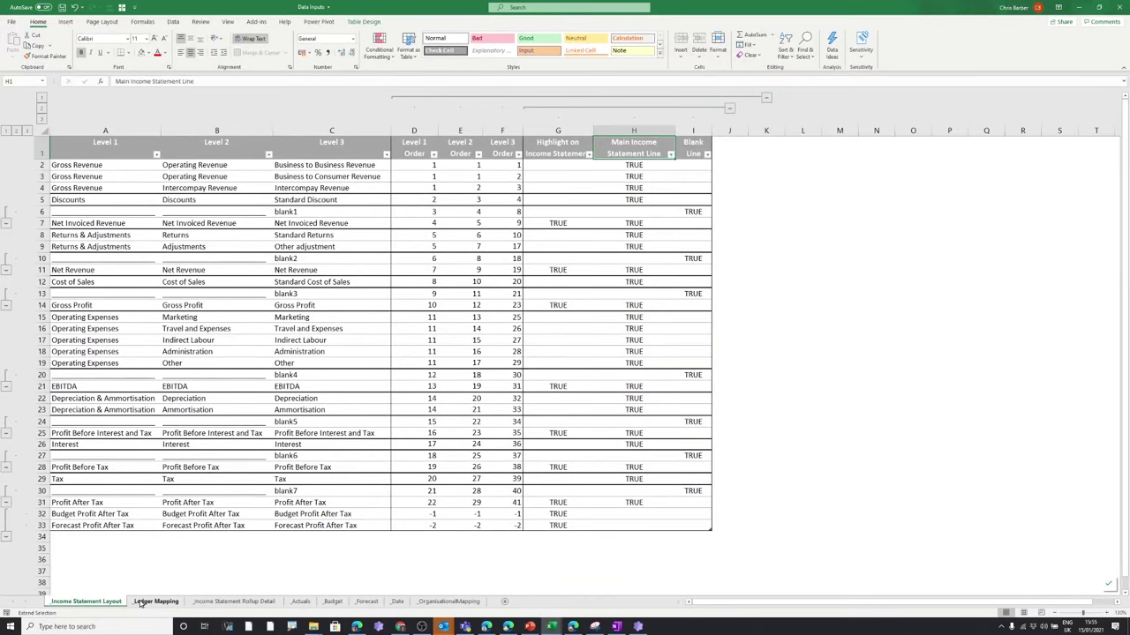
click(155, 601)
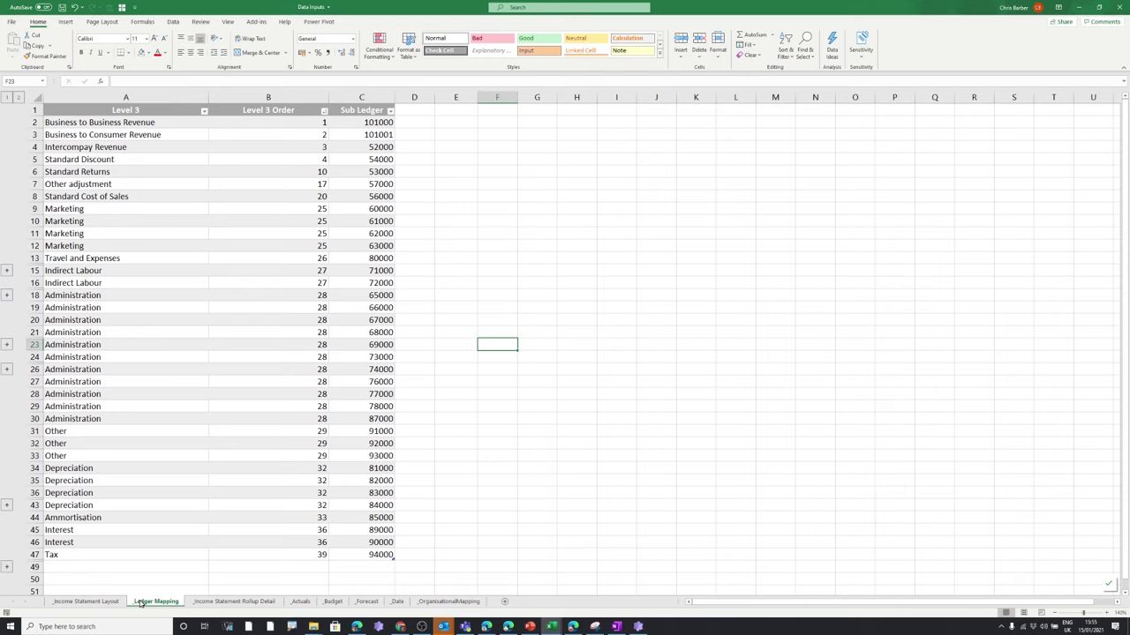
On the Income Statement Rollup Detail sheet, inspect the rollup signs for Business to Business Revenue, Business to Consumer Revenue and Net Revenue
click(209, 602)
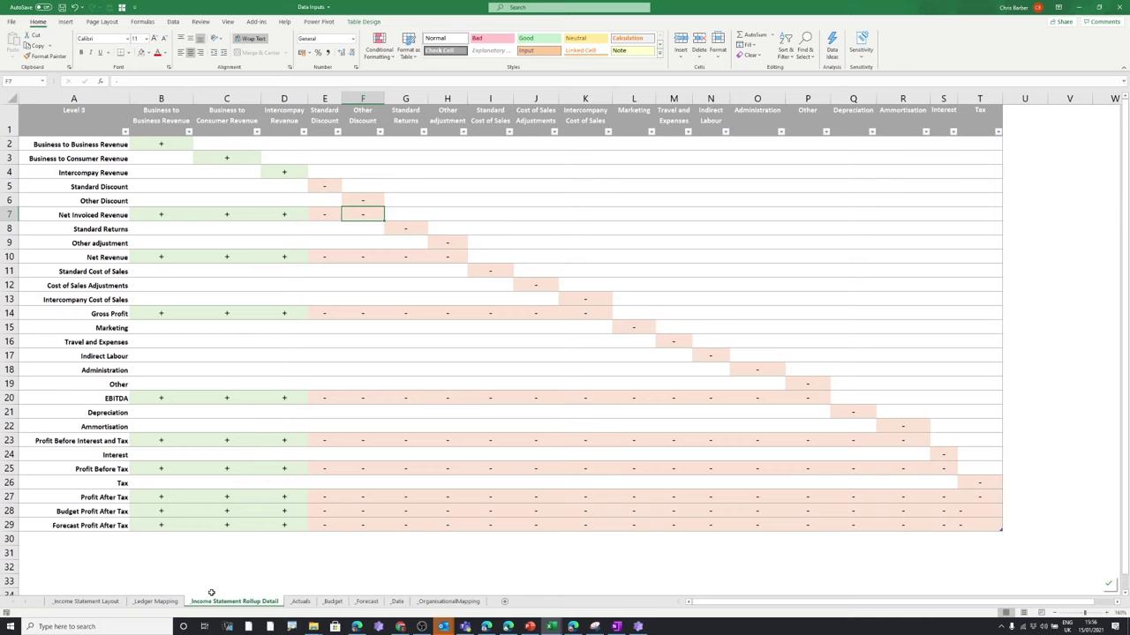
click(166, 146)
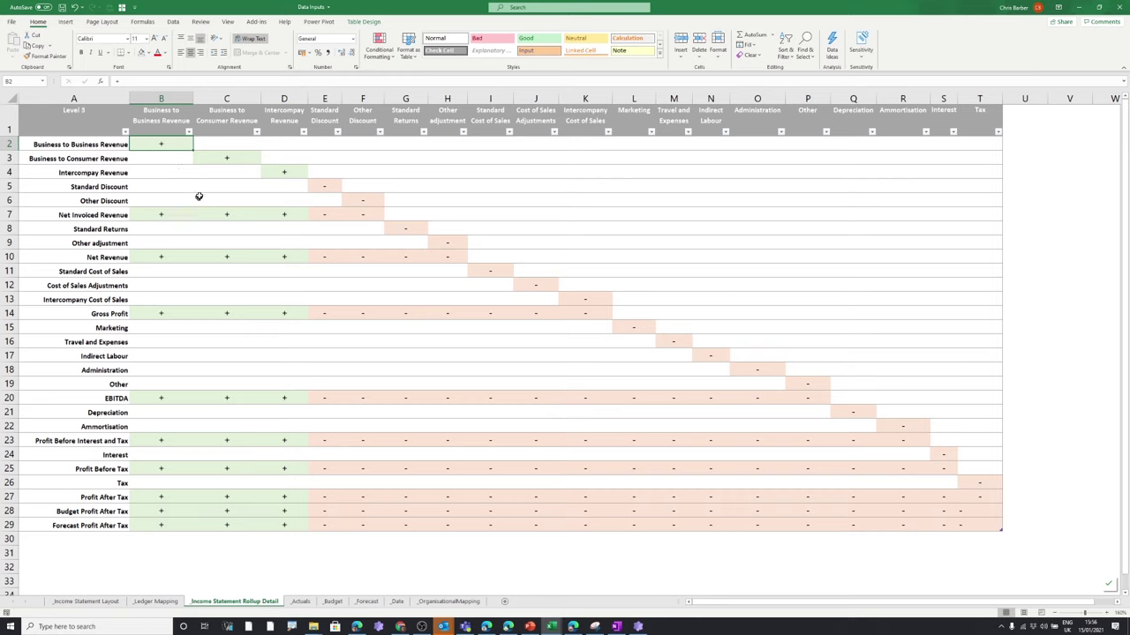
click(231, 159)
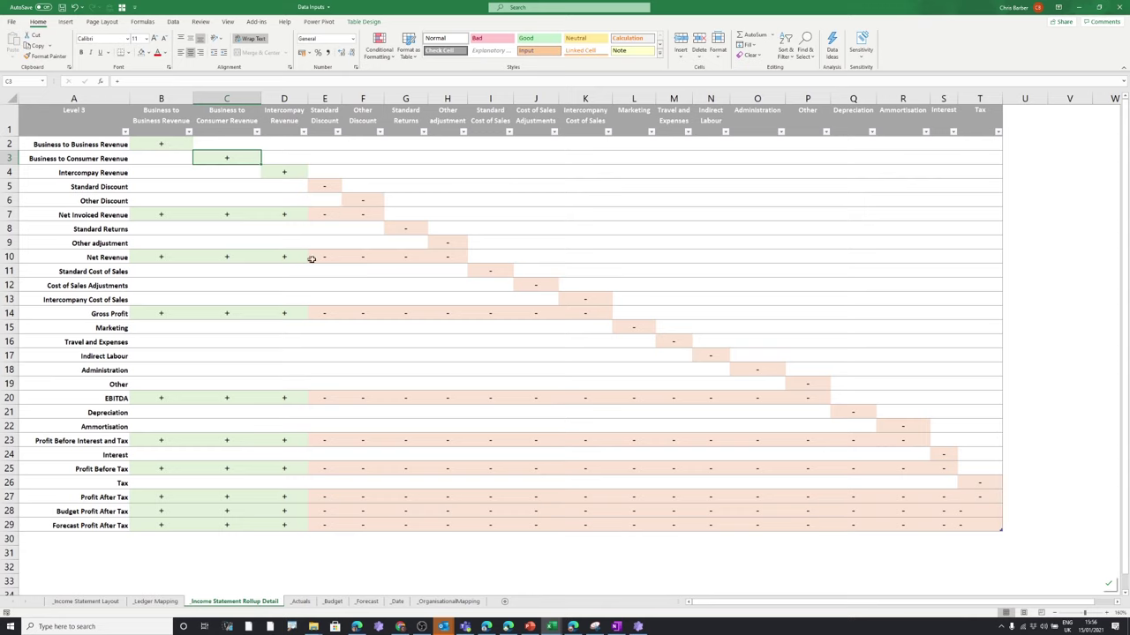
click(403, 259)
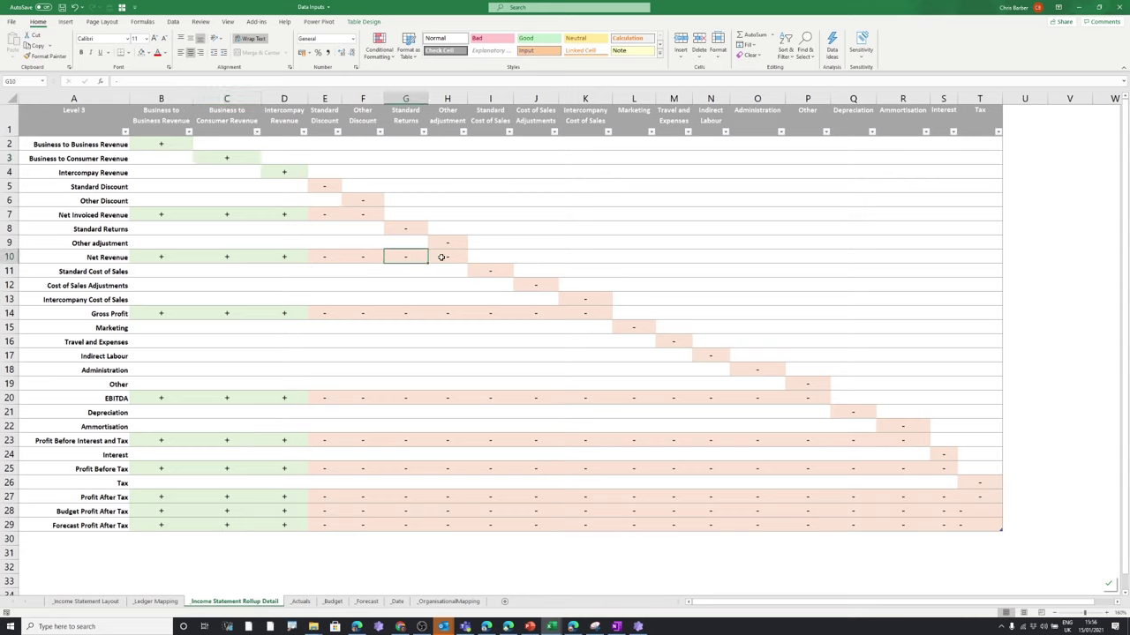
Check the Net Revenue rollup sign for Other adjustment, and view the Actuals, Budget, Forecast, Date and OrganisationalMapping sheets
click(441, 257)
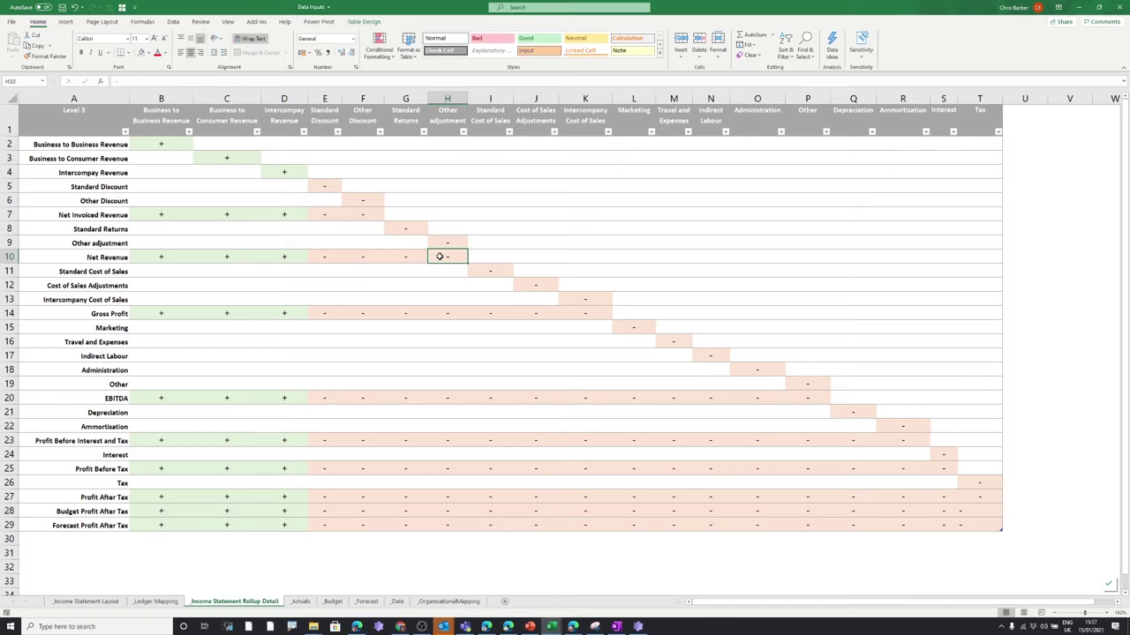
click(301, 602)
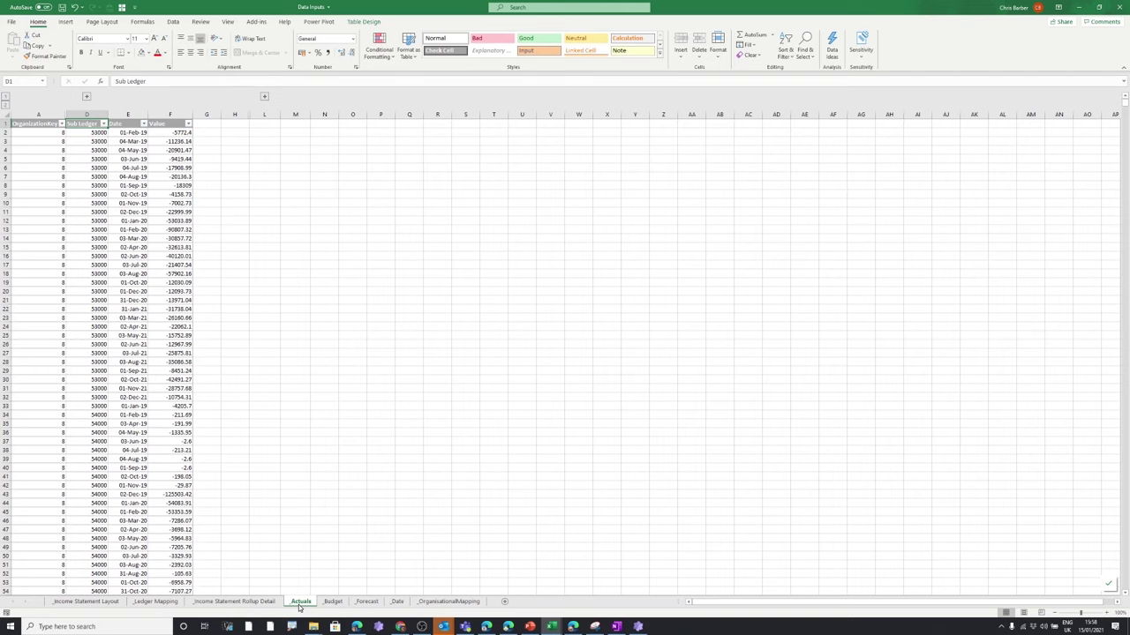
click(332, 602)
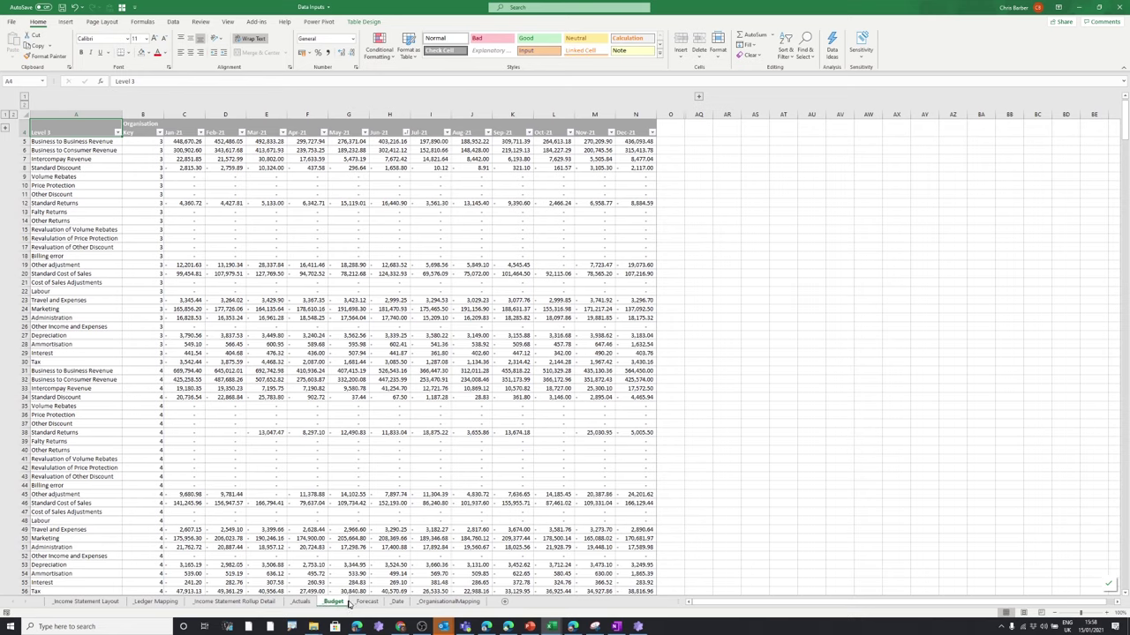
click(364, 602)
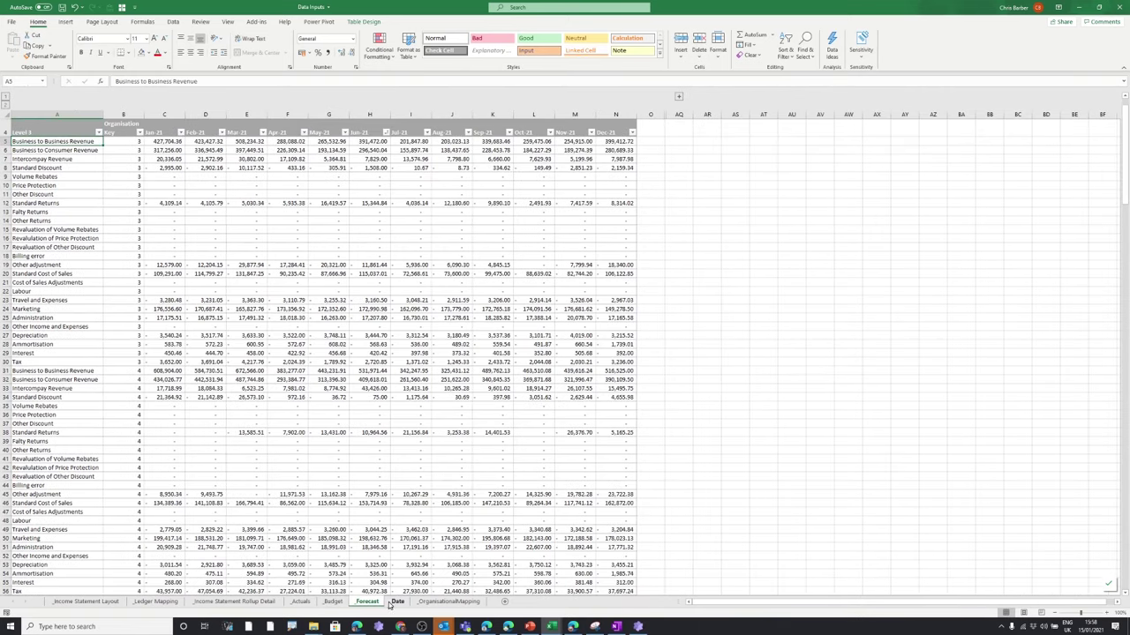
click(397, 602)
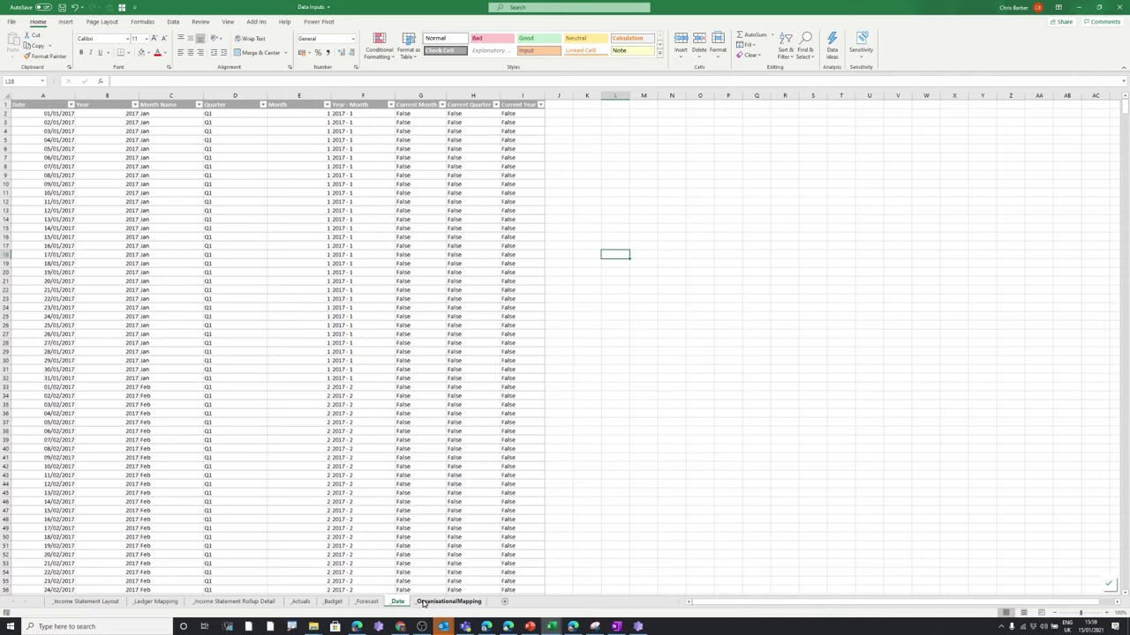
click(424, 602)
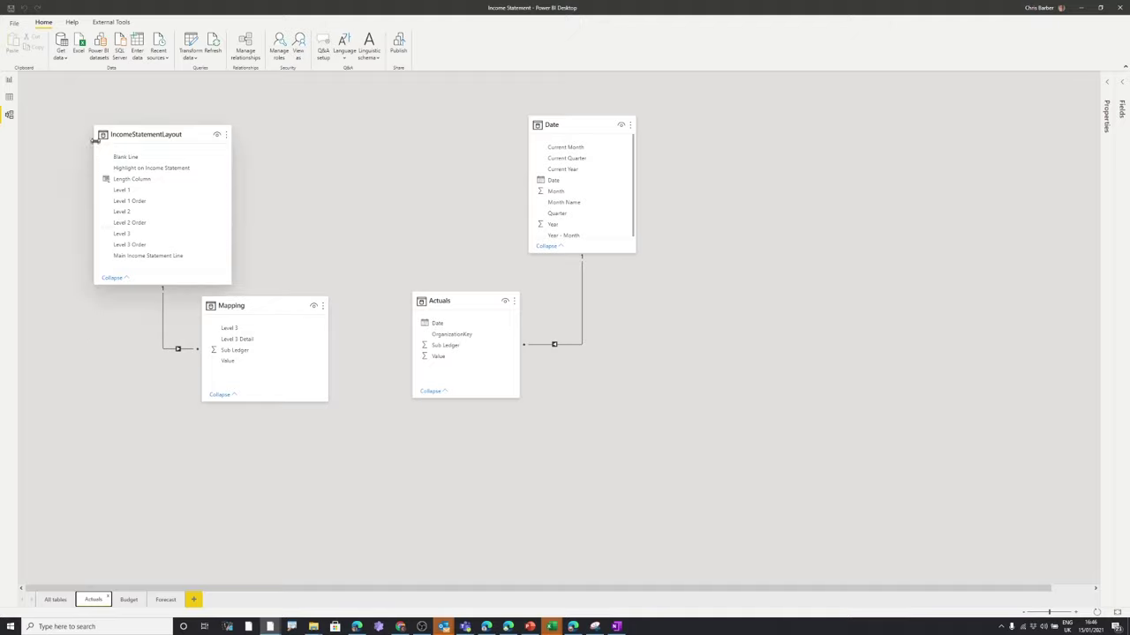
In Power BI, mark the IncomeStatementLayout and Mapping tables in the model, and inspect the IncomeStatementLayout and LedgerMapping queries, including LedgerMapping's load option
drag(73, 110, 349, 430)
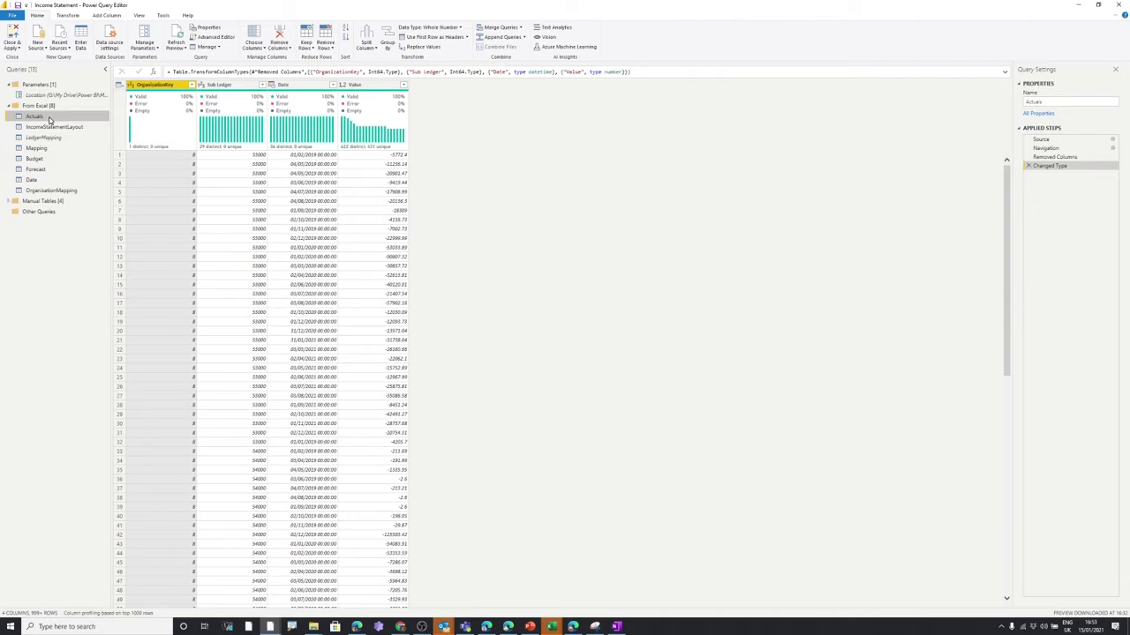
click(53, 127)
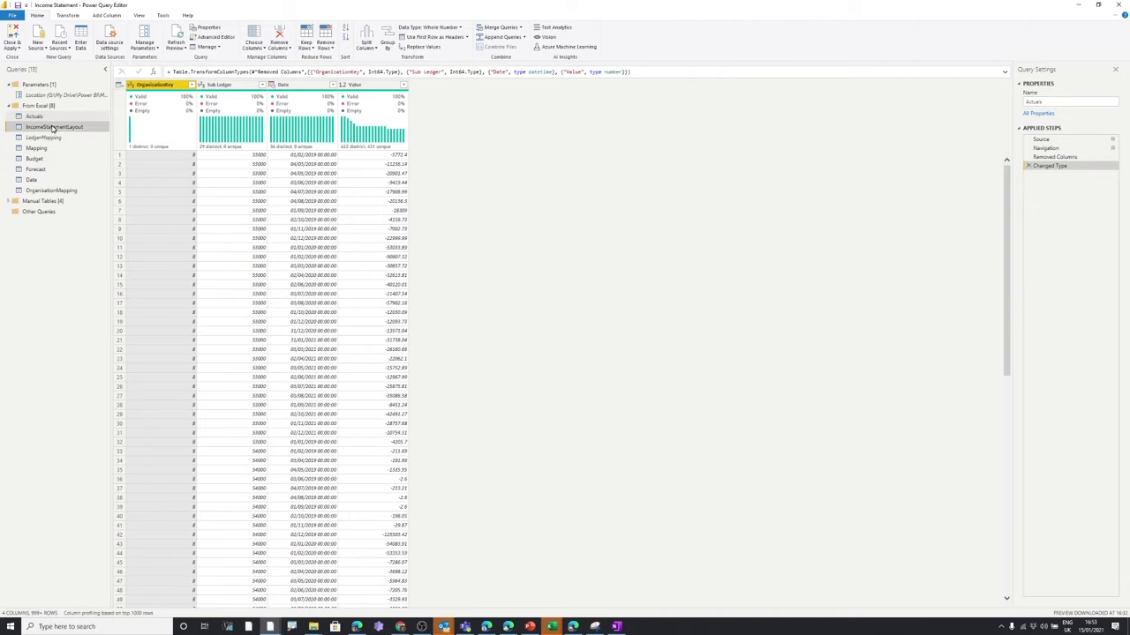
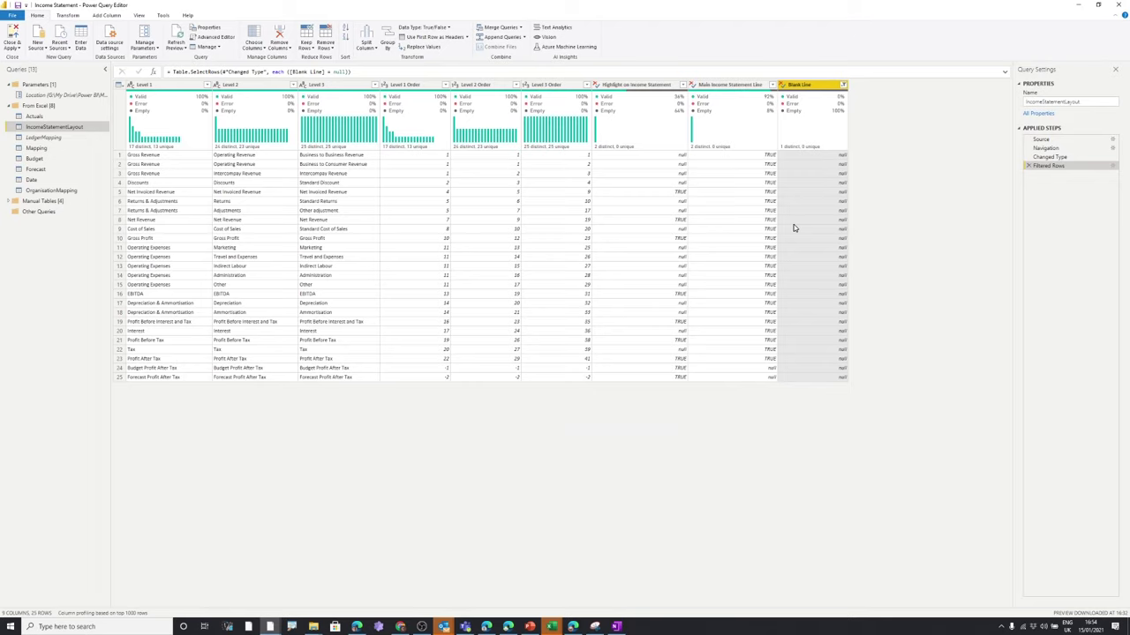
key(Home)
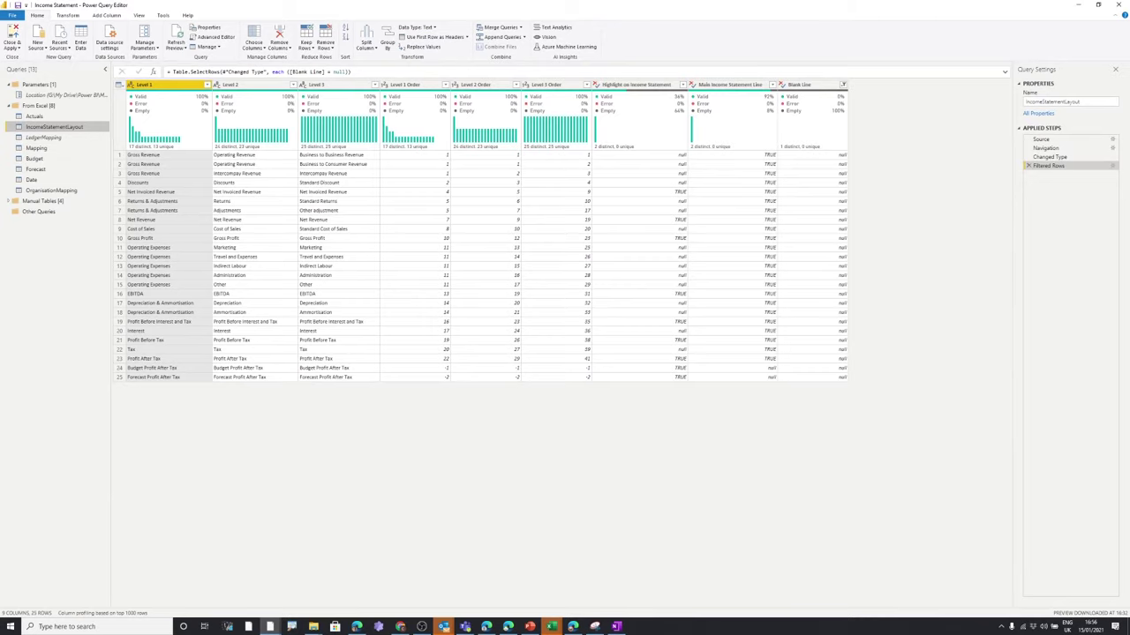
click(61, 140)
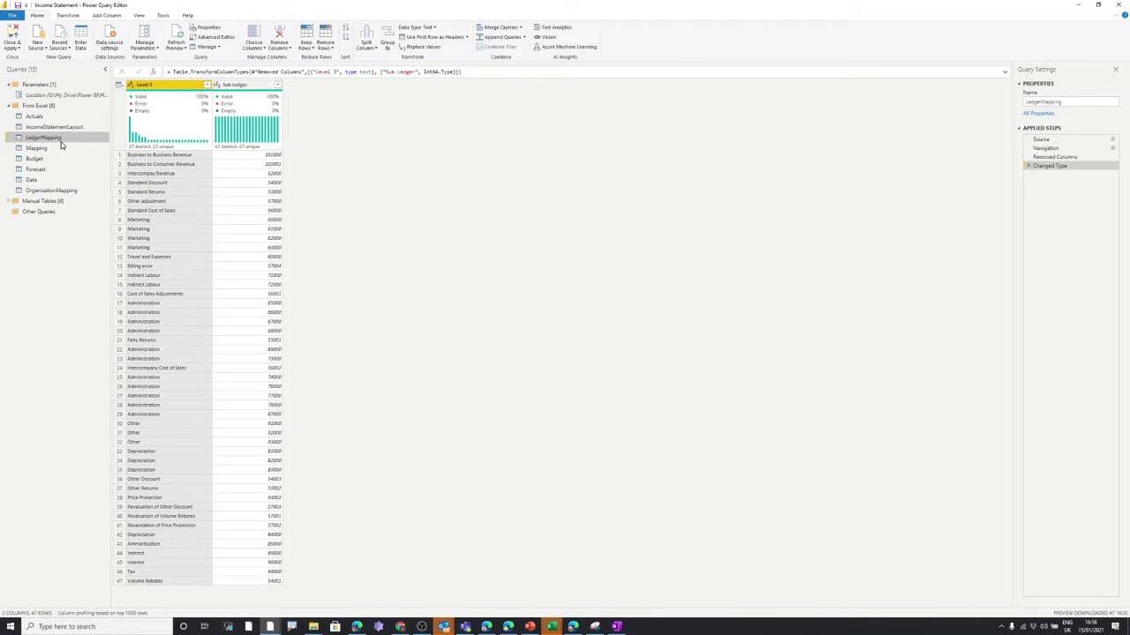
right_click(65, 143)
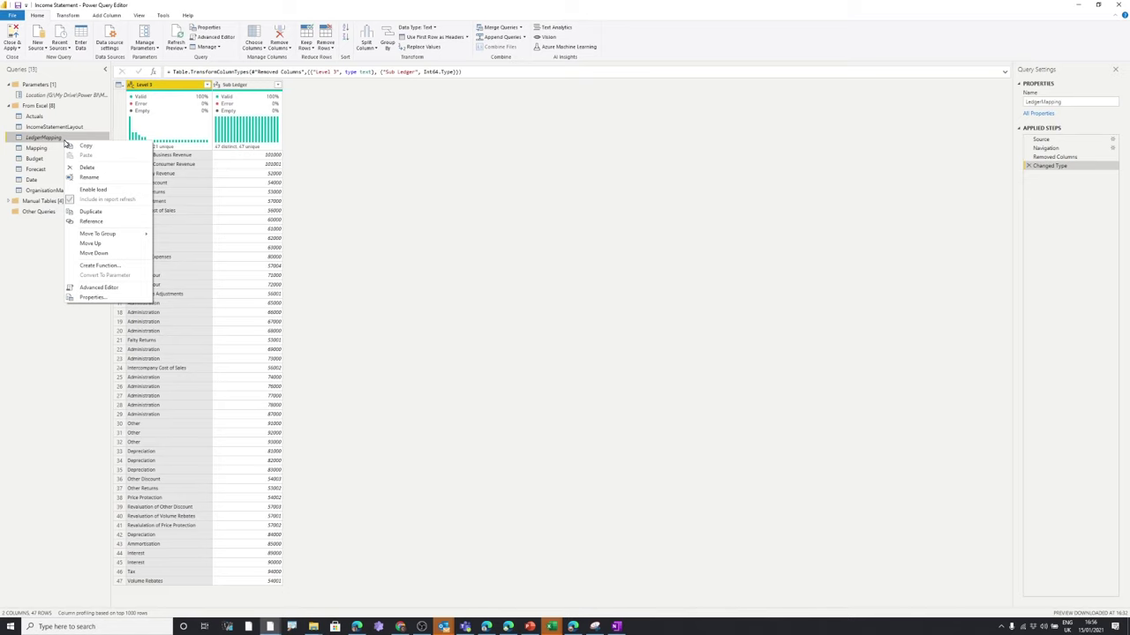
Review the Mapping query's applied steps one by one, from Navigation through unpivot, merge, expansion and filtering to Changed Type
click(38, 150)
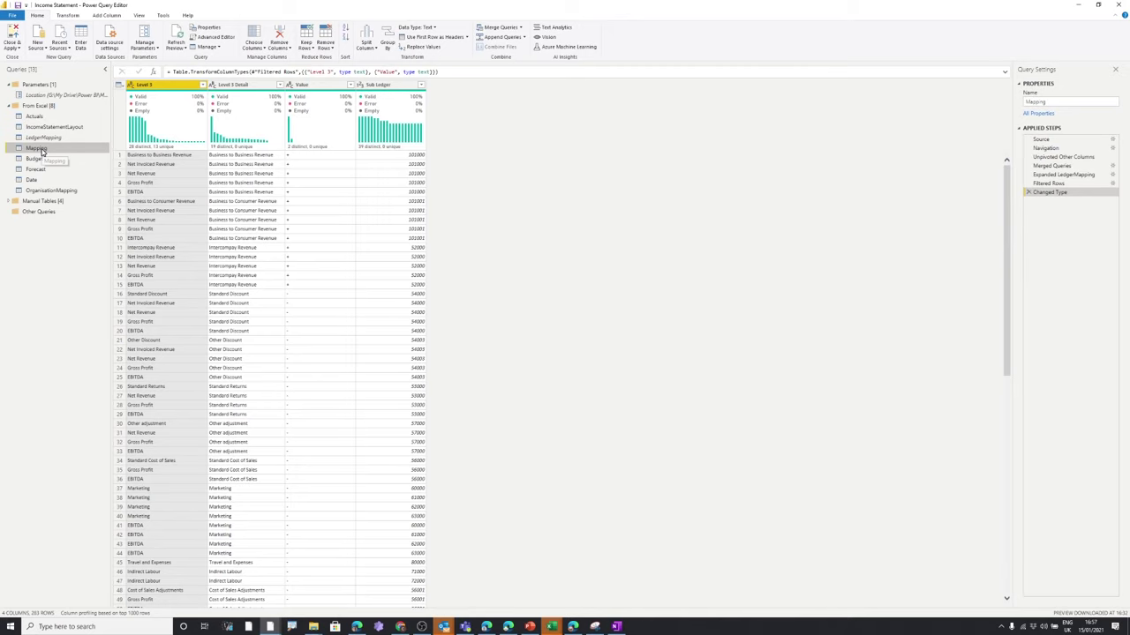
click(1057, 147)
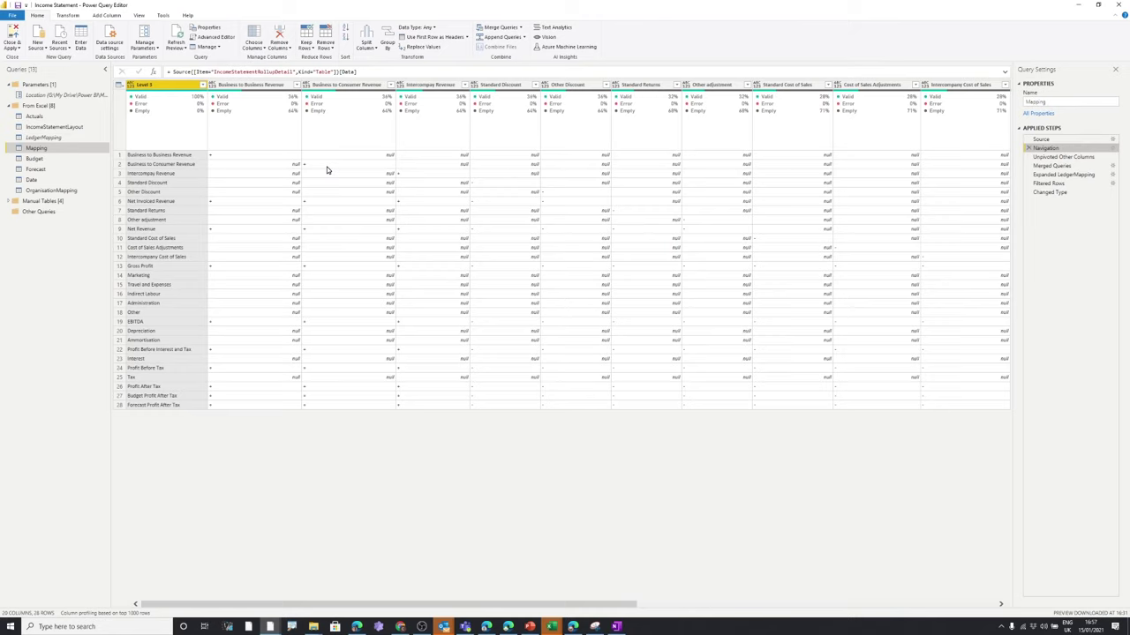
click(1075, 159)
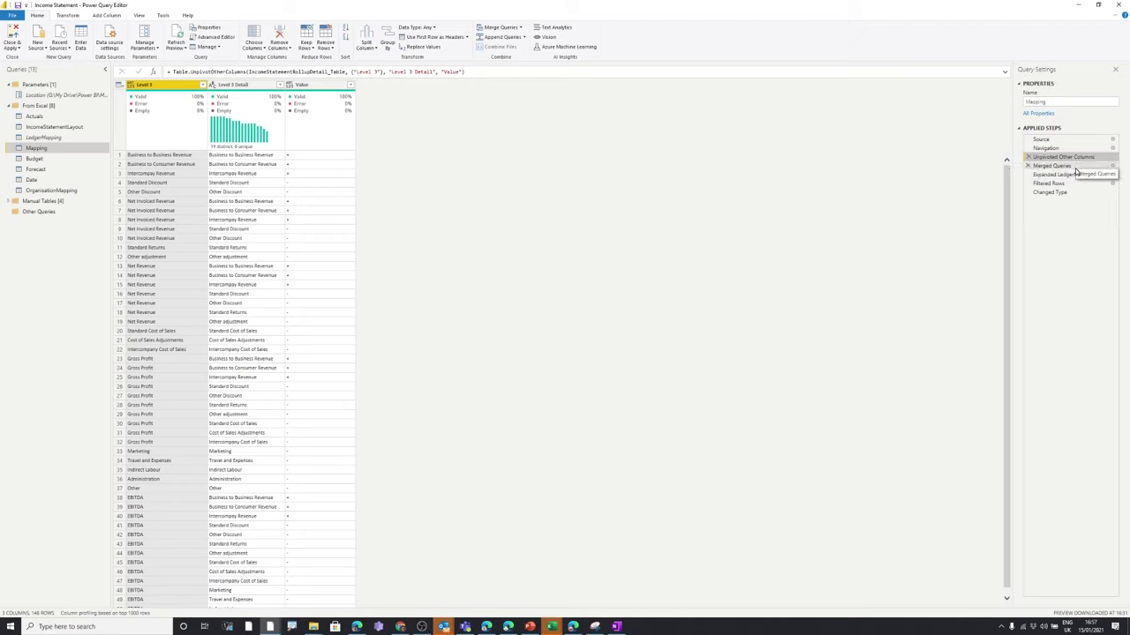
click(1075, 167)
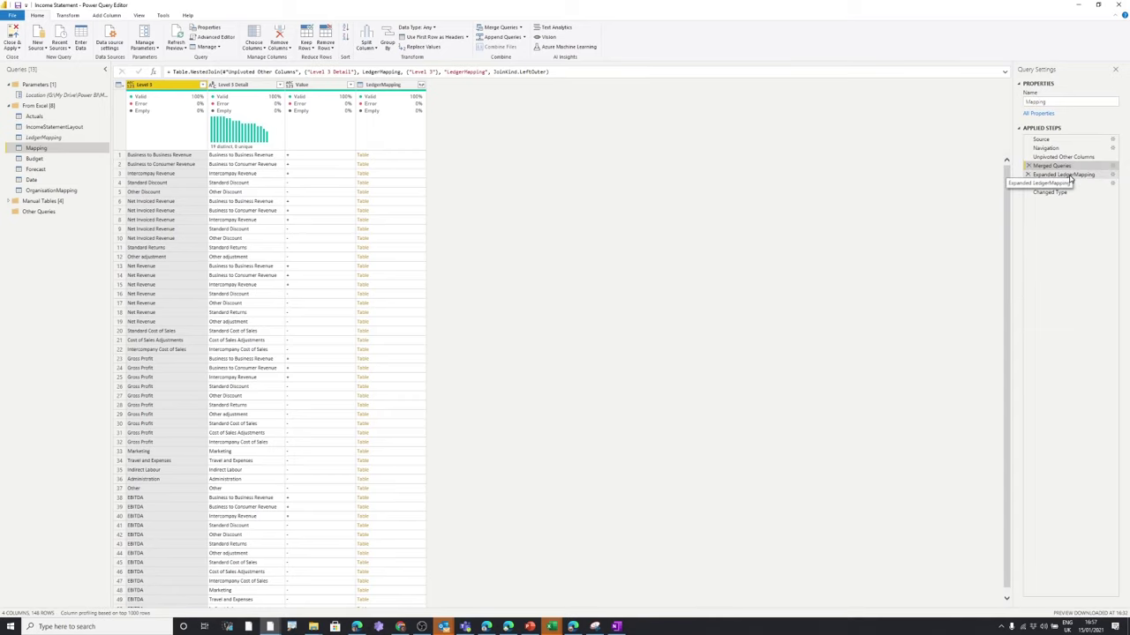
click(1071, 176)
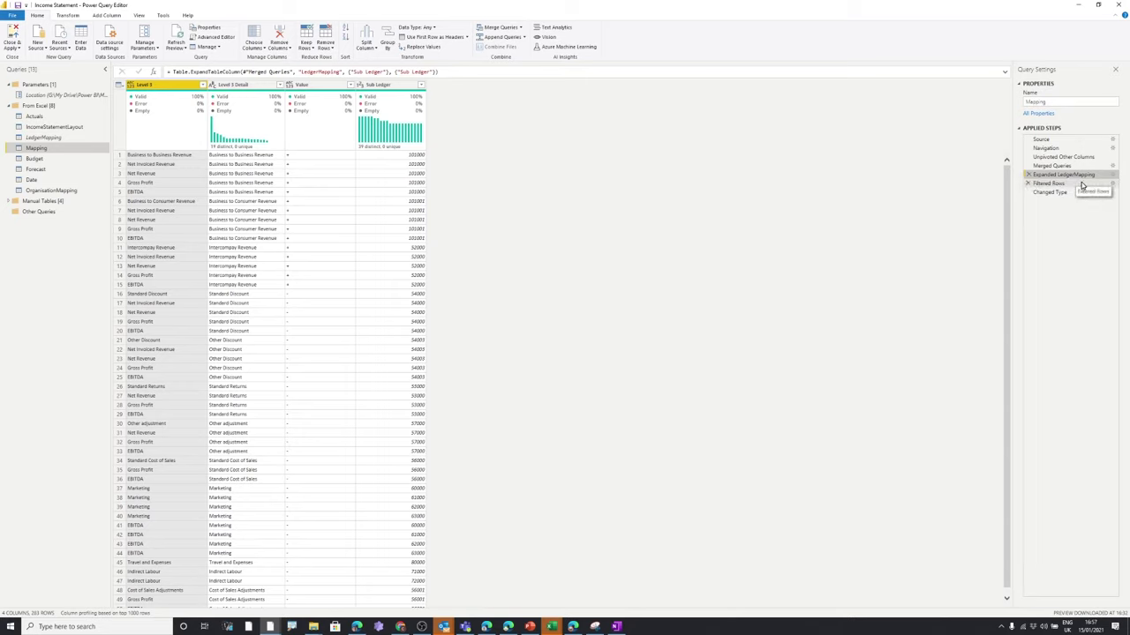
click(1082, 184)
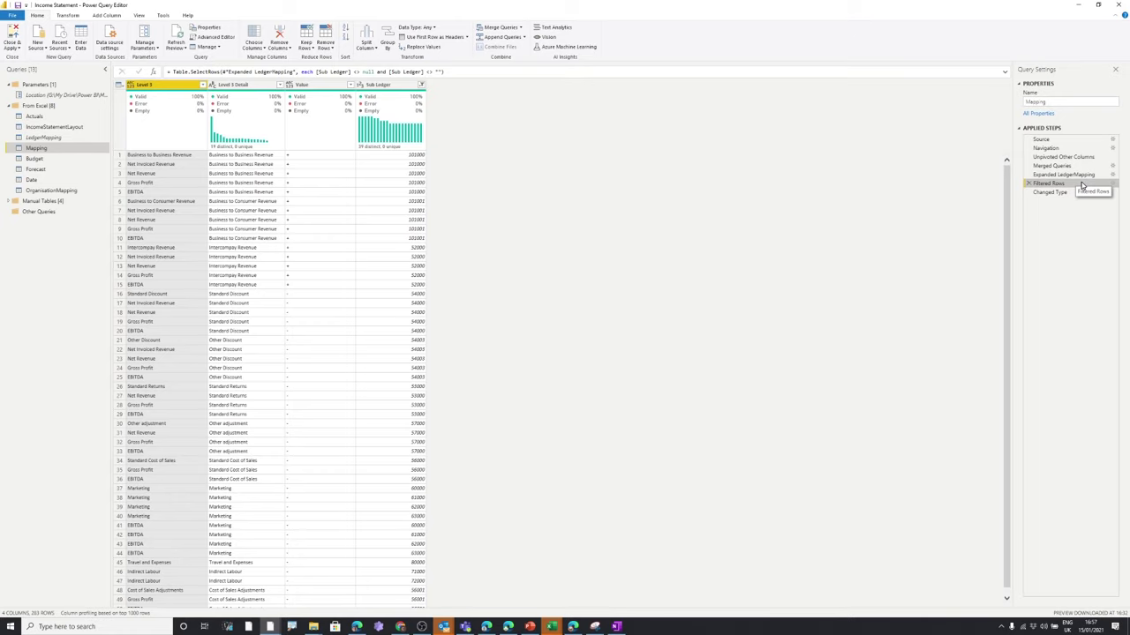
click(1069, 194)
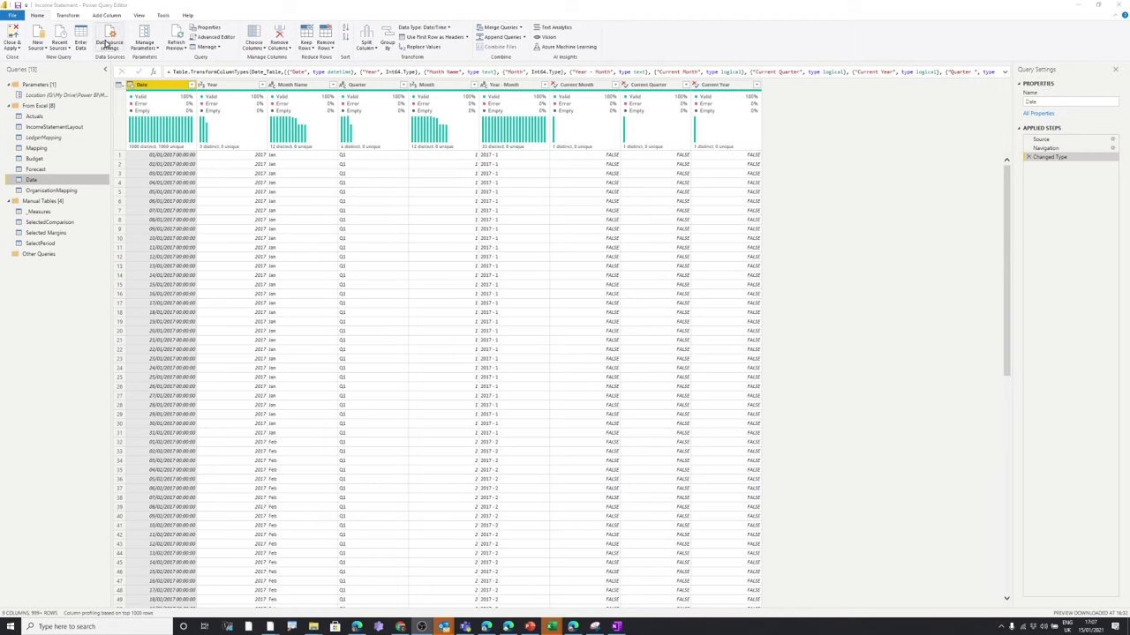
Apply the query changes and sort the Level 1 column of IncomeStatementLayout by Level 1 Order
click(13, 33)
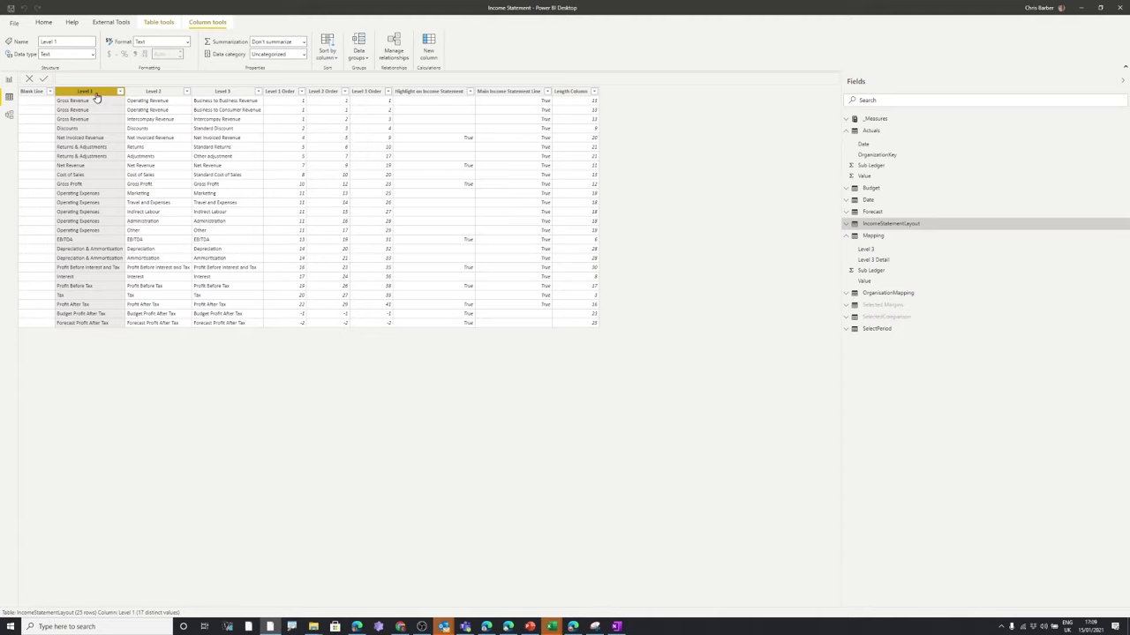
click(325, 54)
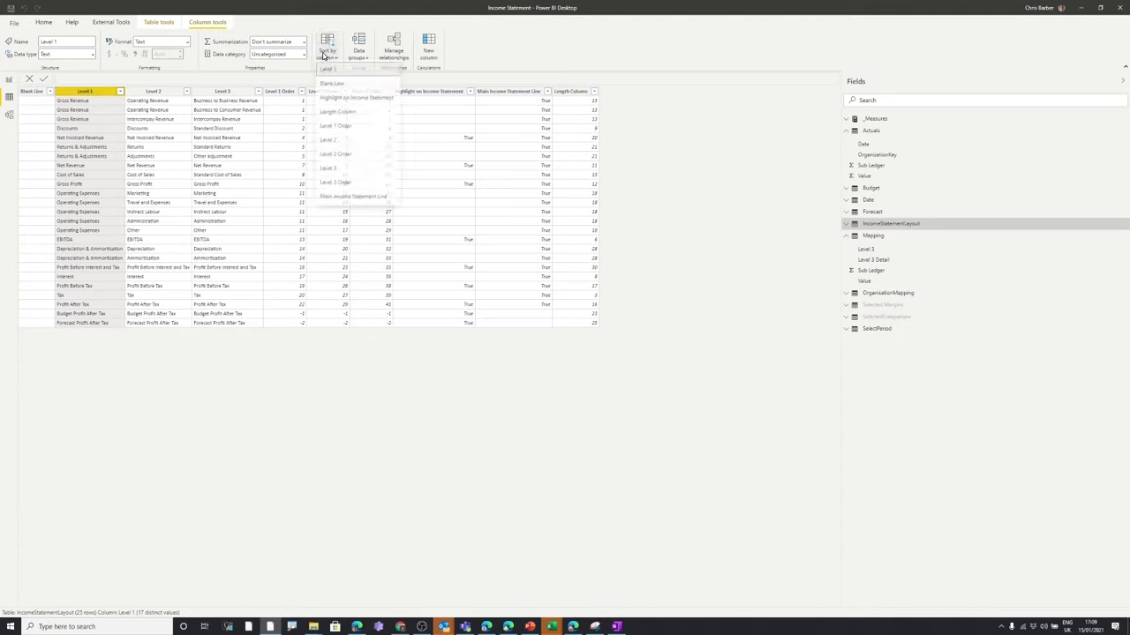
click(335, 129)
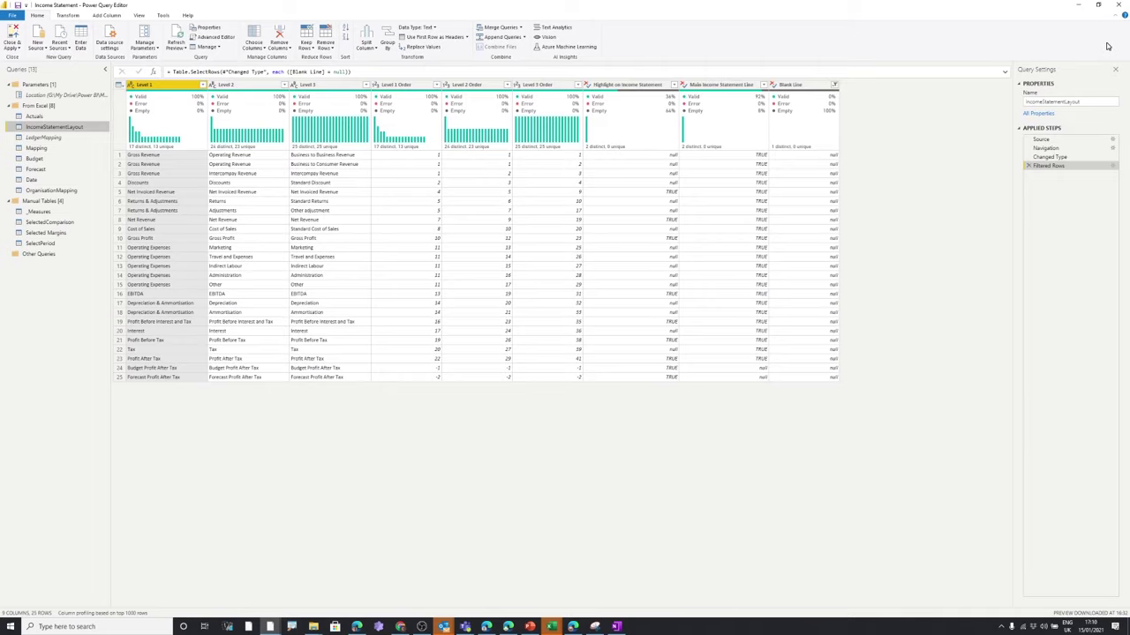
Remove the Filtered Rows step from the IncomeStatementLayout query and try to sort Level 1 by Level 1 Order again
click(1028, 166)
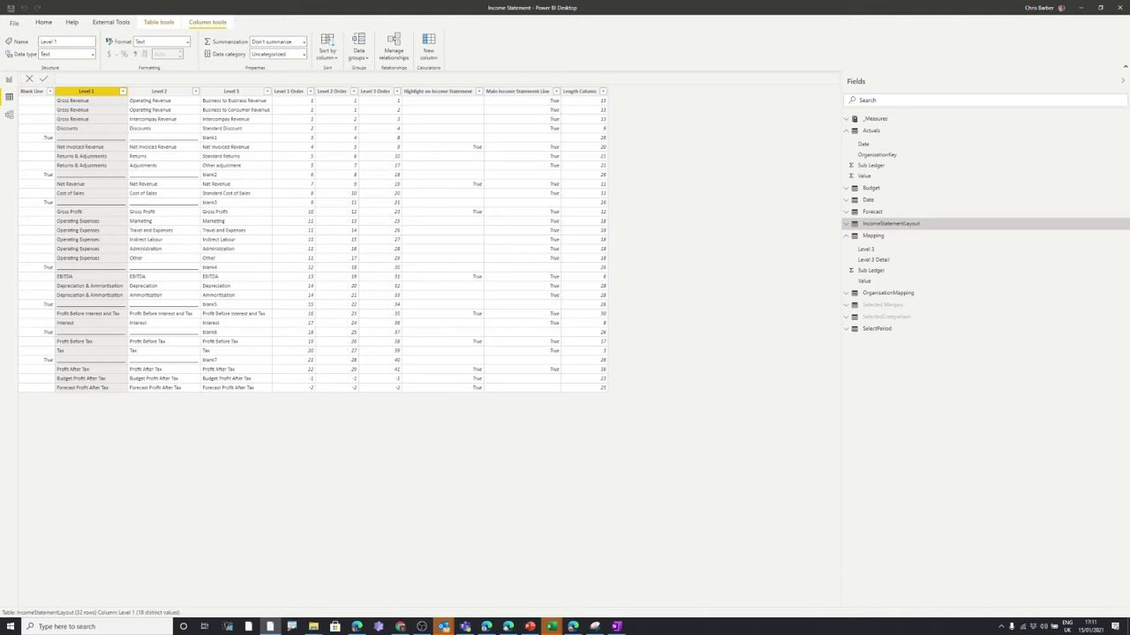
click(327, 51)
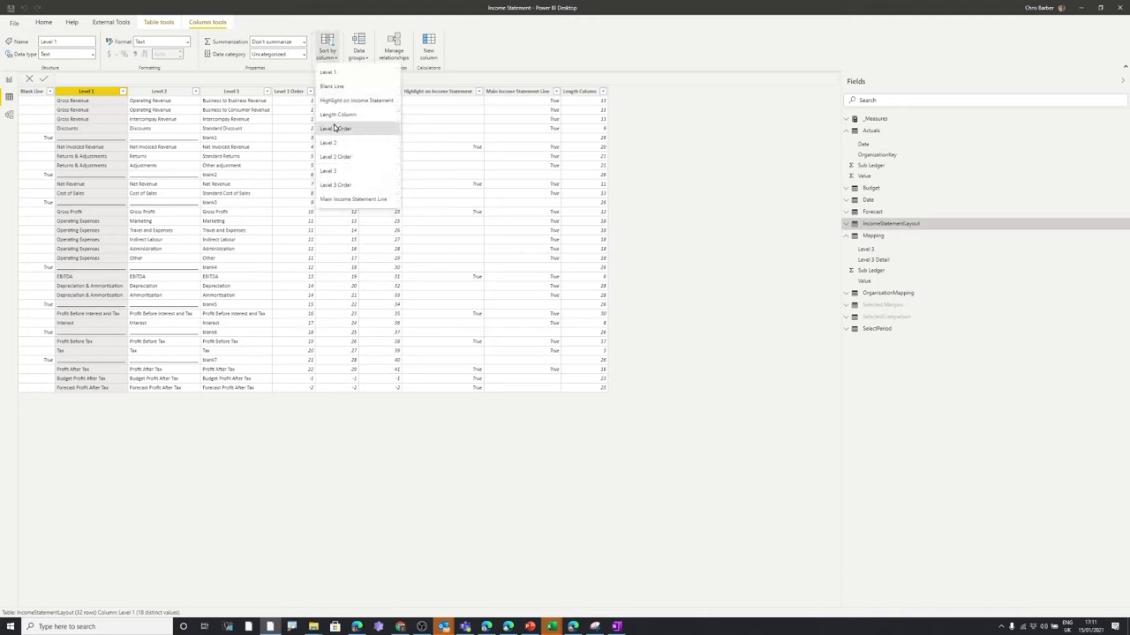
click(335, 128)
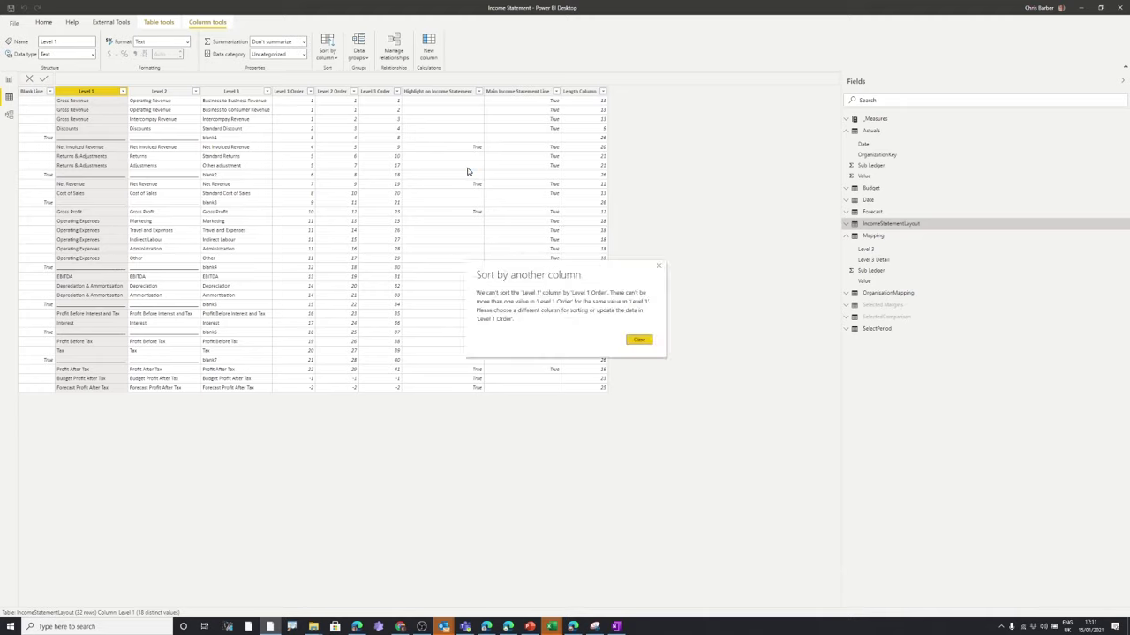
click(640, 340)
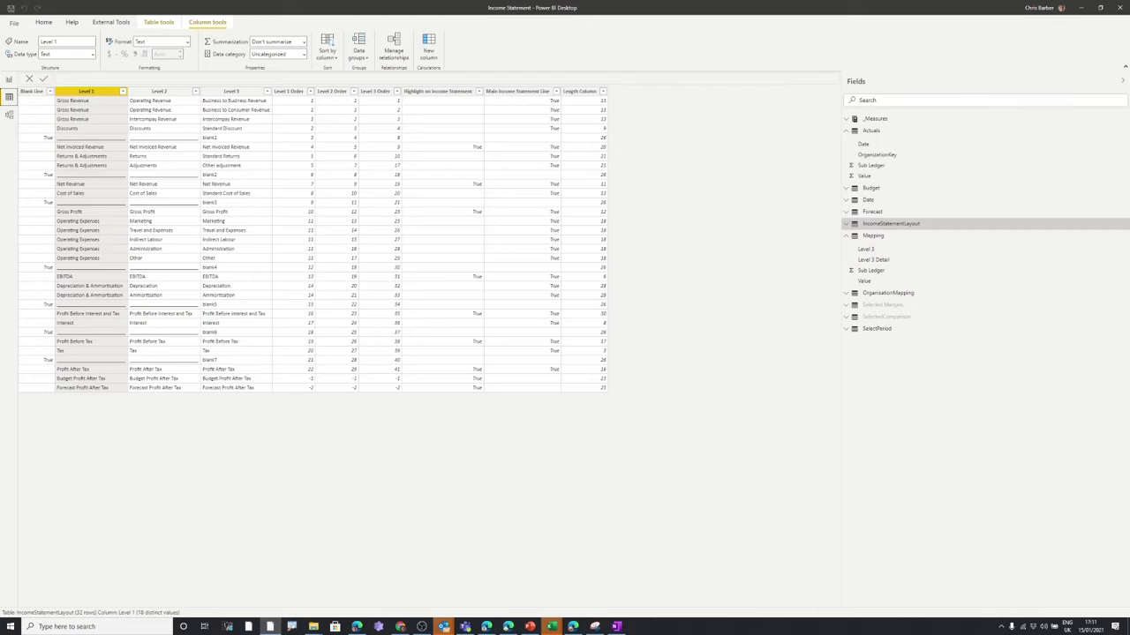
Place Level 1 in a table visual on the empty report page and extend its height to fit all rows
click(9, 80)
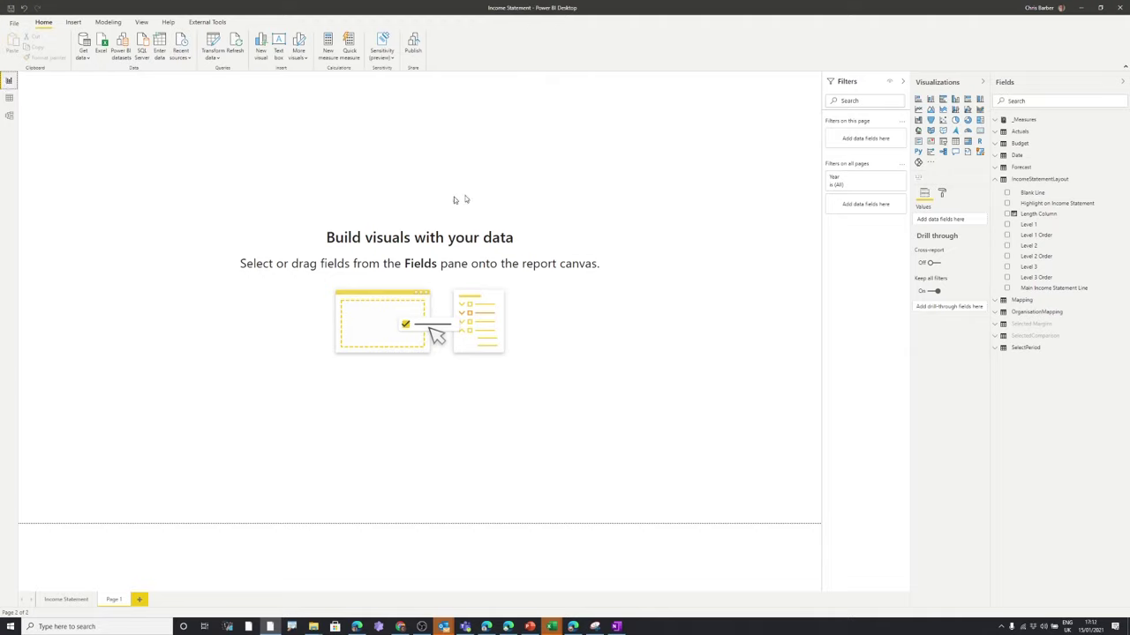
drag(1050, 228, 301, 221)
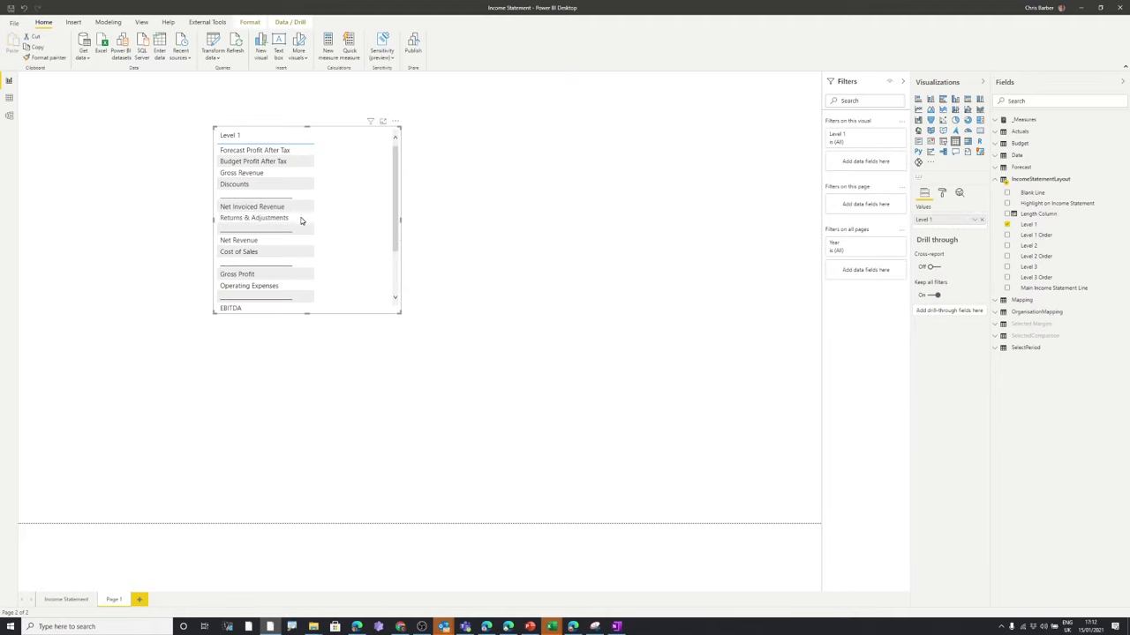
drag(307, 313, 306, 454)
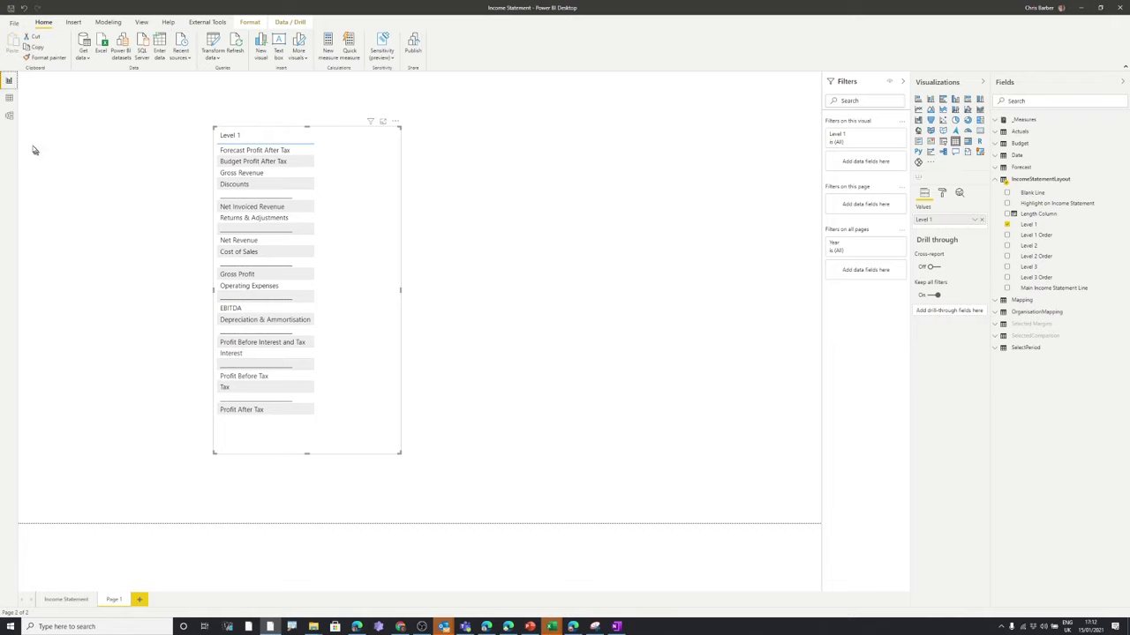
Examine the relationship between IncomeStatementLayout and Mapping in the Actuals model diagram
click(10, 116)
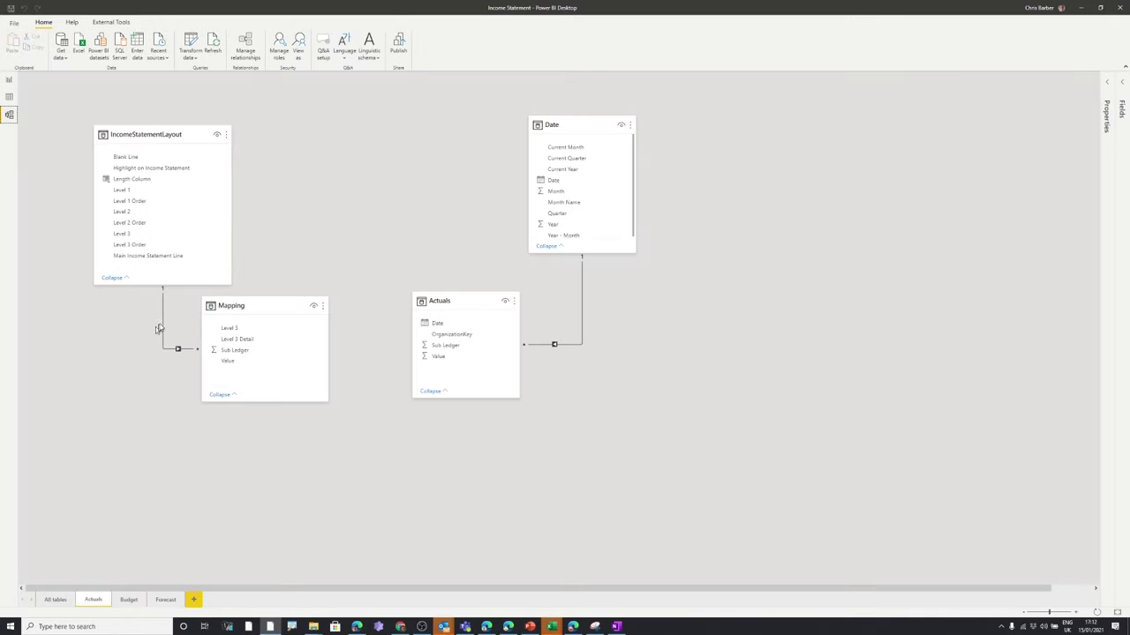
mouse_move(163, 325)
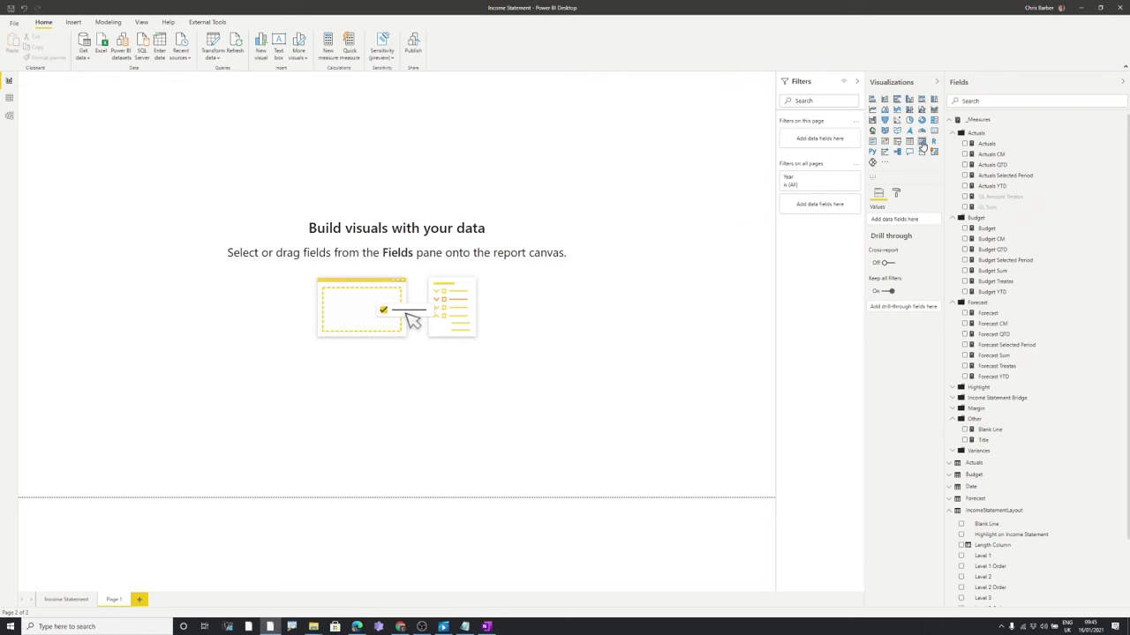
Add a matrix visual to Page 1 and enlarge it to cover most of the canvas
click(861, 142)
drag(181, 128, 260, 184)
drag(262, 290, 626, 466)
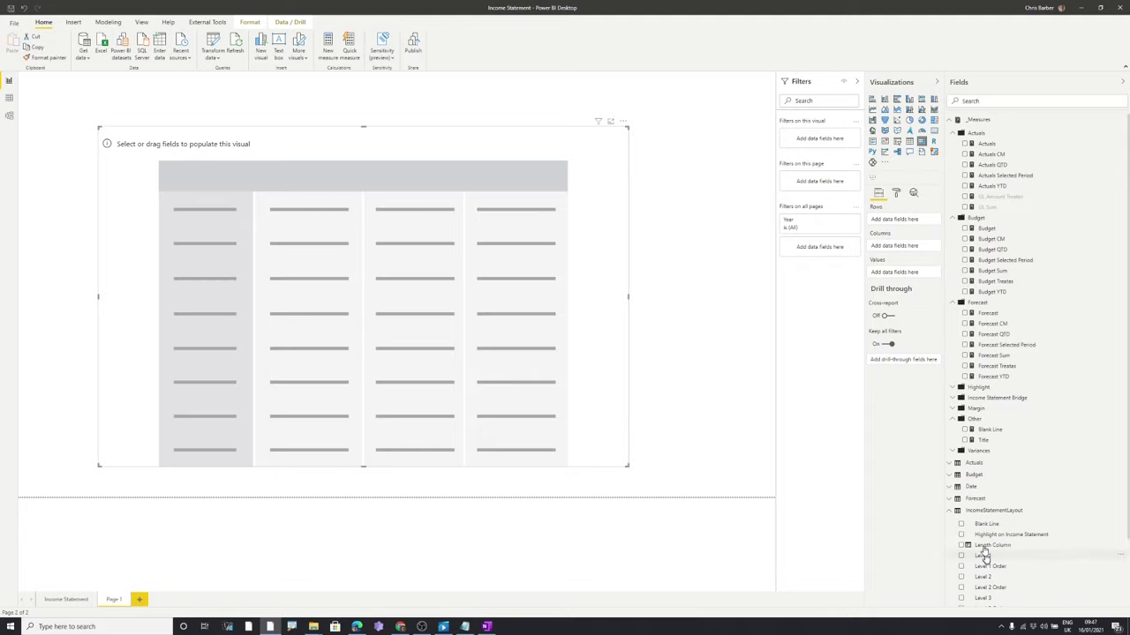
Populate the matrix with Level 1 and Level 2 as rows and the GL Sum measure as values
drag(923, 260, 902, 221)
drag(983, 567, 911, 230)
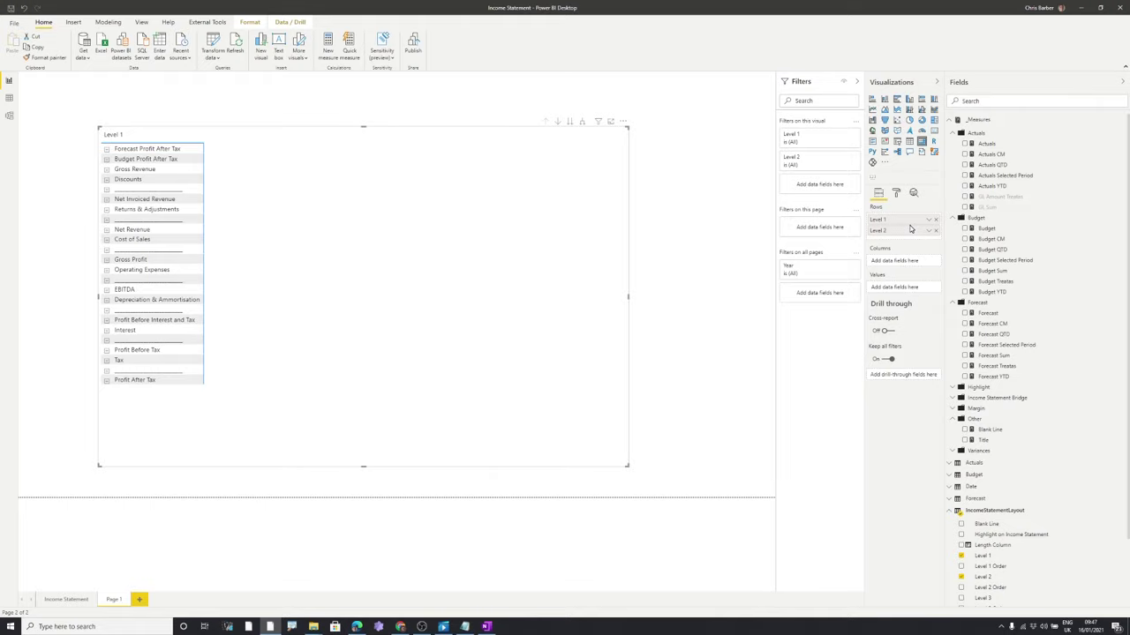
click(985, 207)
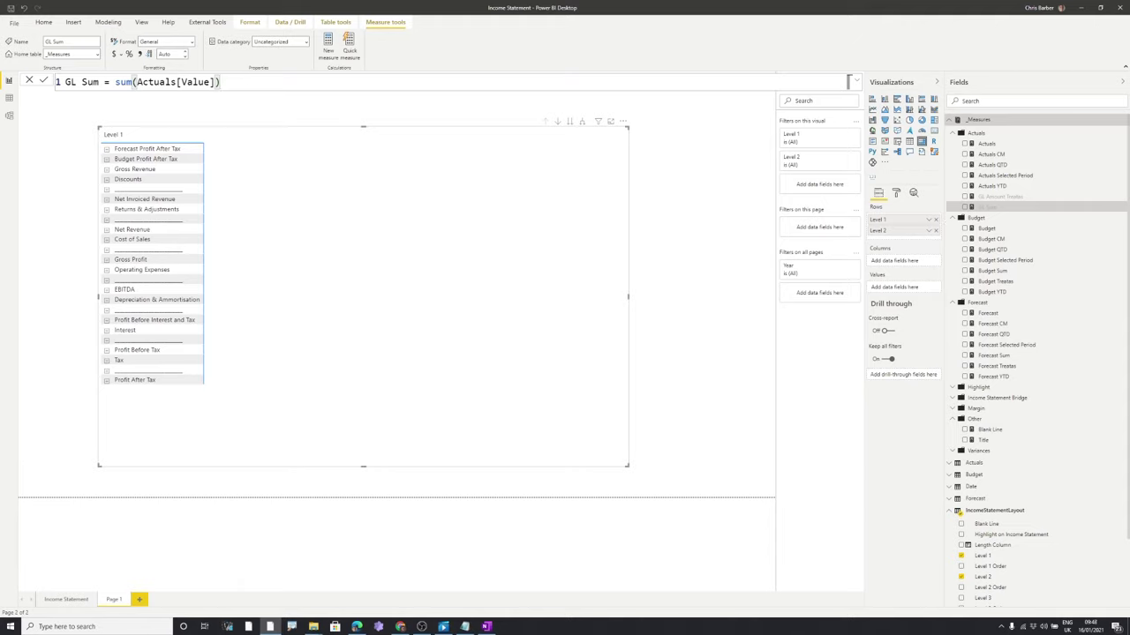
drag(1060, 210, 913, 290)
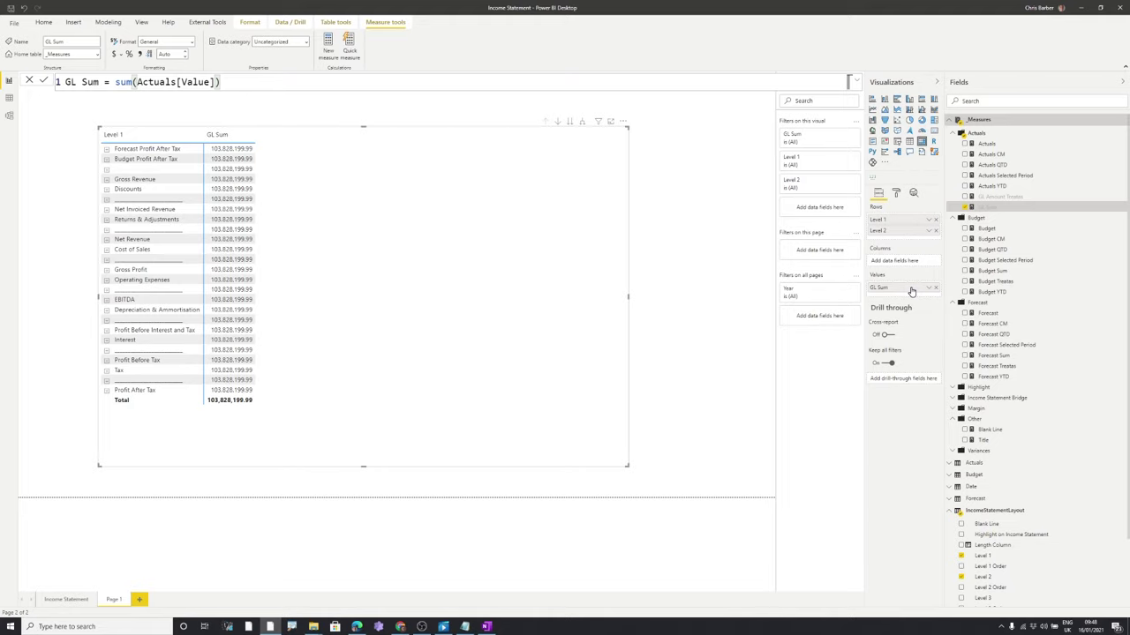
Examine how the Mapping and Actuals tables sit relative to each other in the Actuals model diagram
click(9, 114)
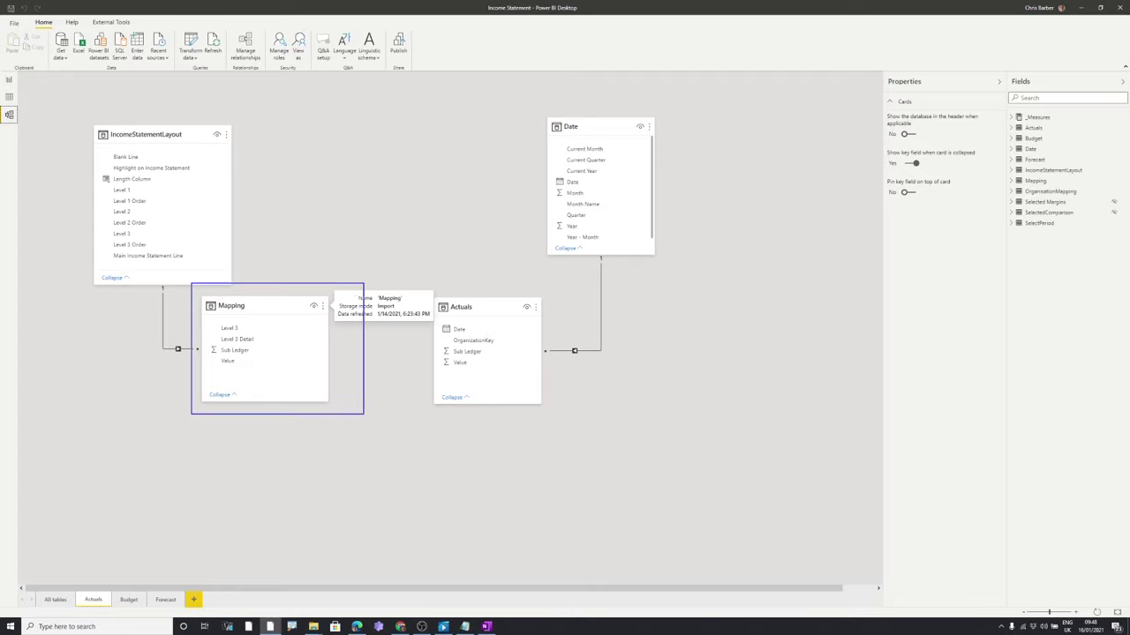
mouse_move(335, 335)
mouse_down()
mouse_move(430, 337)
mouse_move(420, 327)
mouse_move(430, 336)
mouse_up()
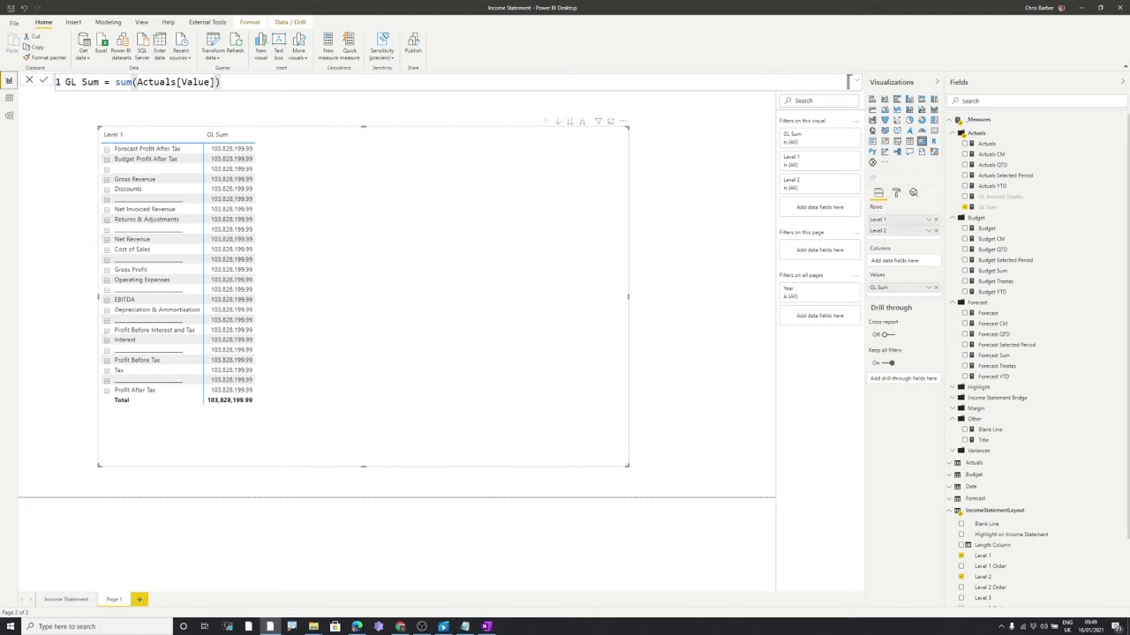
Review the GL Amount Treatas formula and add the measure to the Page 1 matrix values beside GL Sum
click(1011, 198)
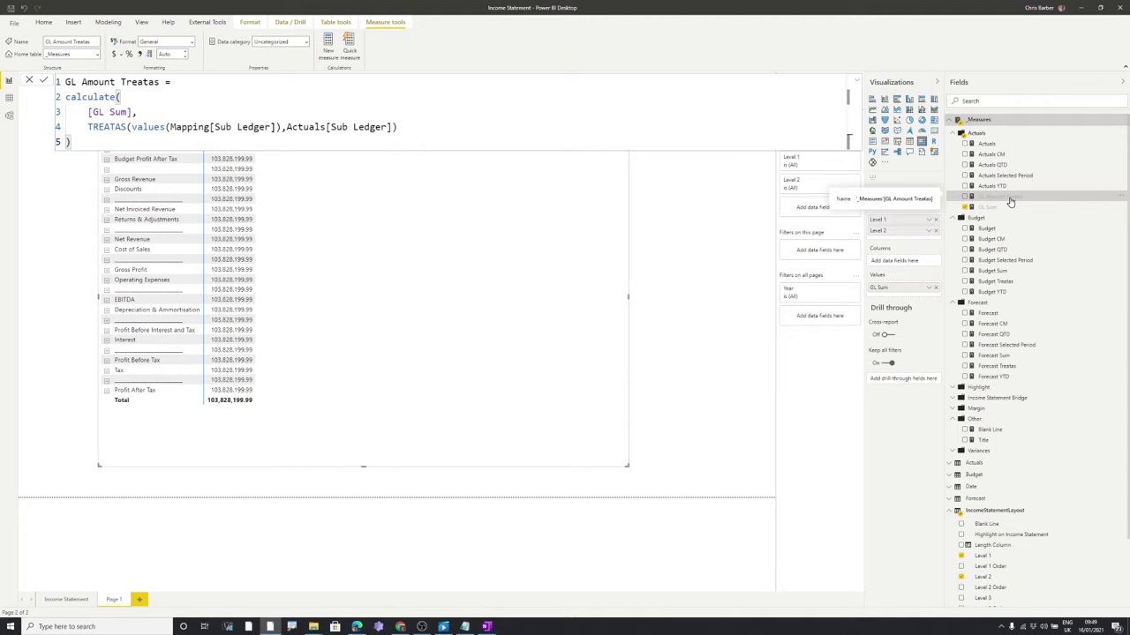
drag(1011, 202, 921, 292)
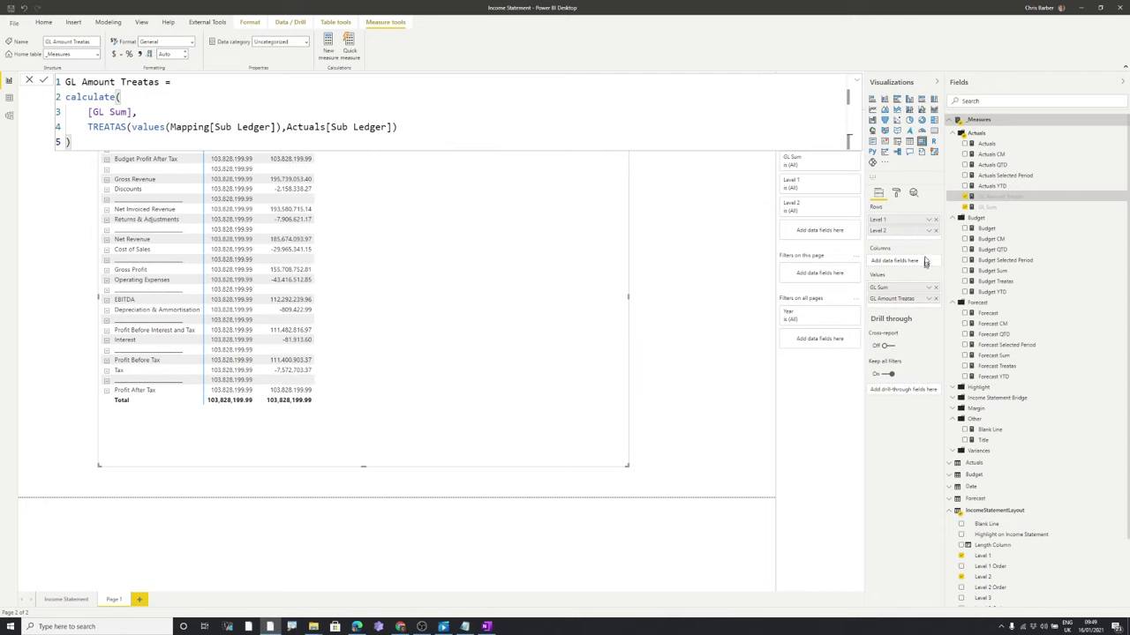
click(856, 81)
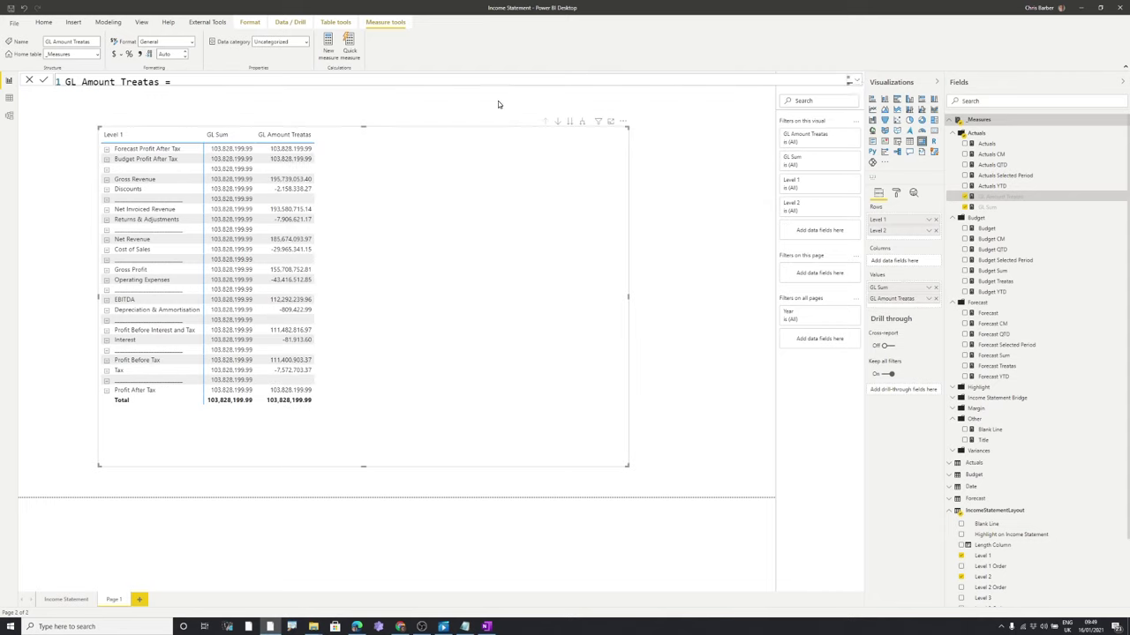
key(Escape)
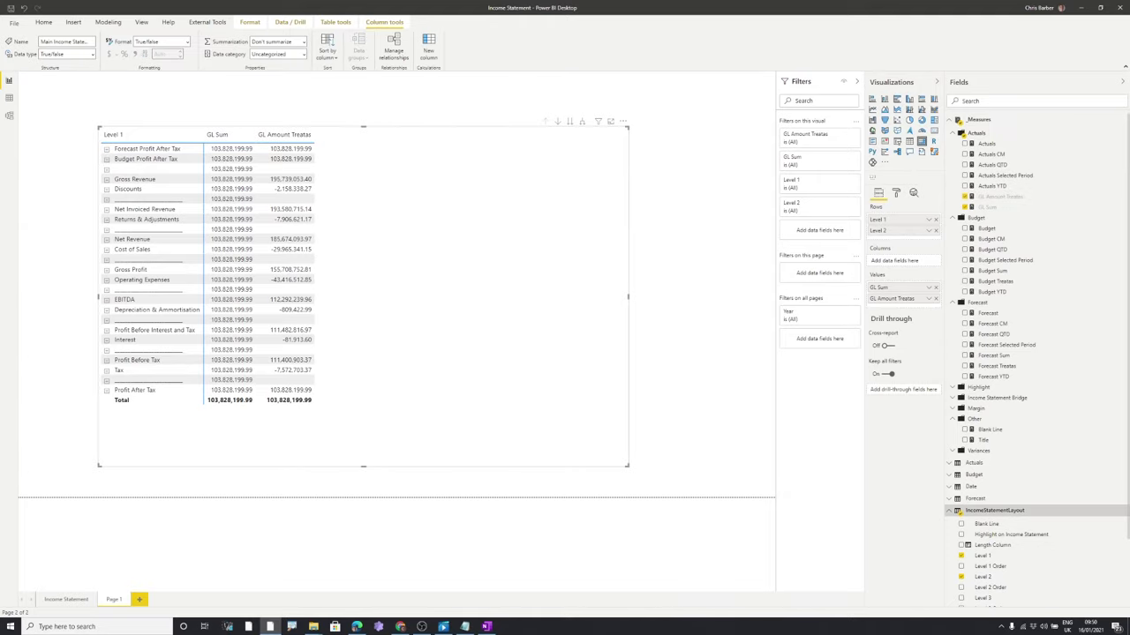
Add the Blank Line and Actuals measures to the matrix values, reviewing the formula of each
click(990, 430)
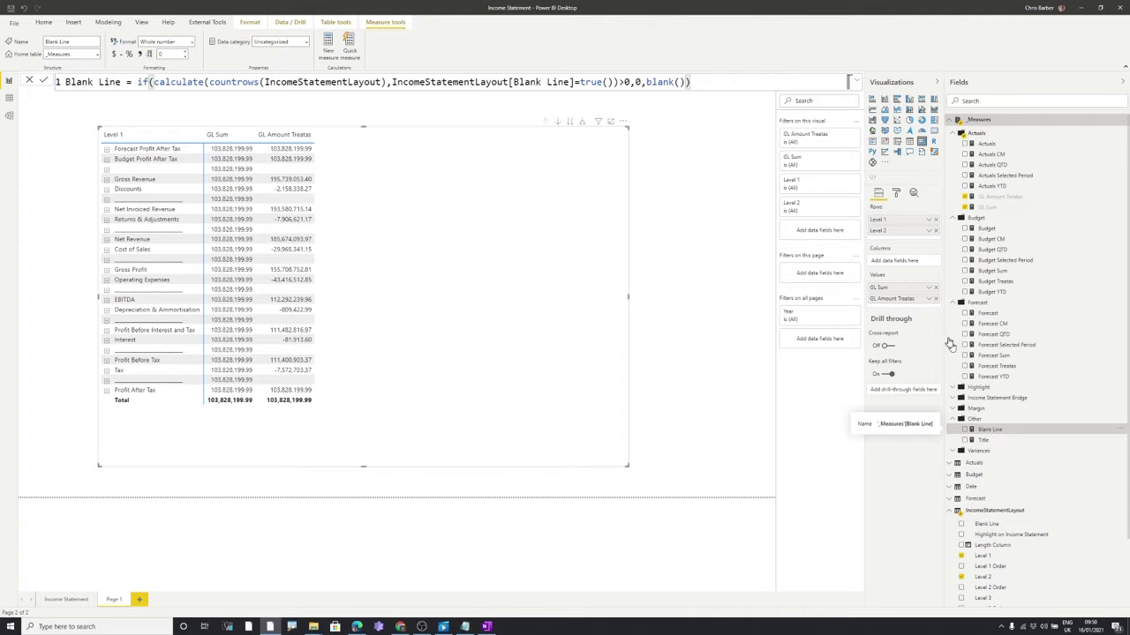
drag(989, 430, 907, 304)
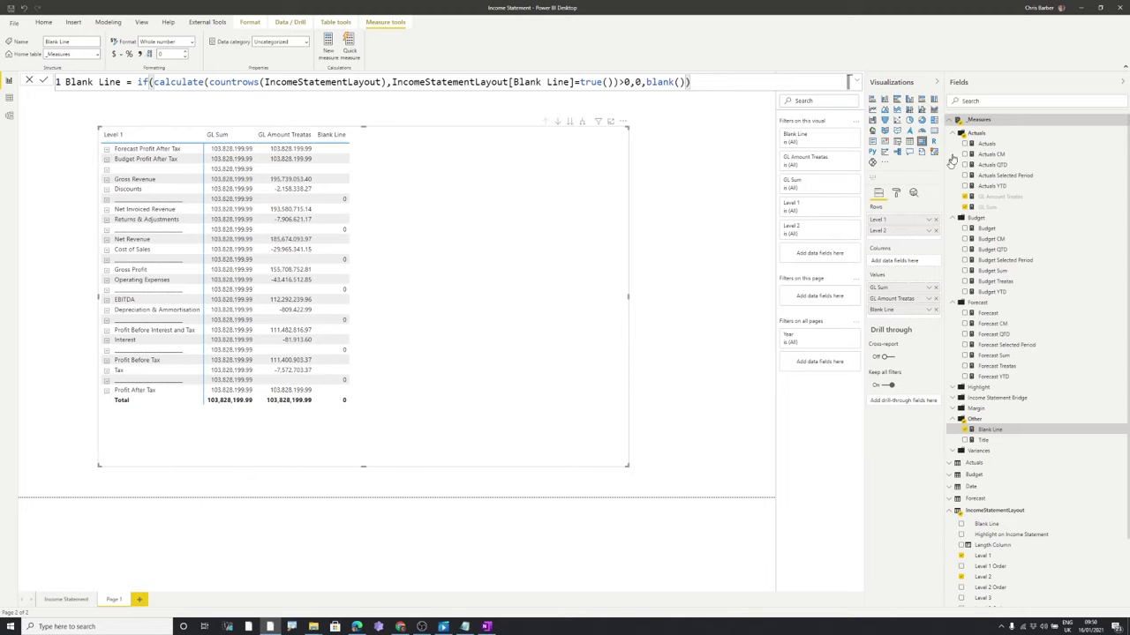
click(1037, 144)
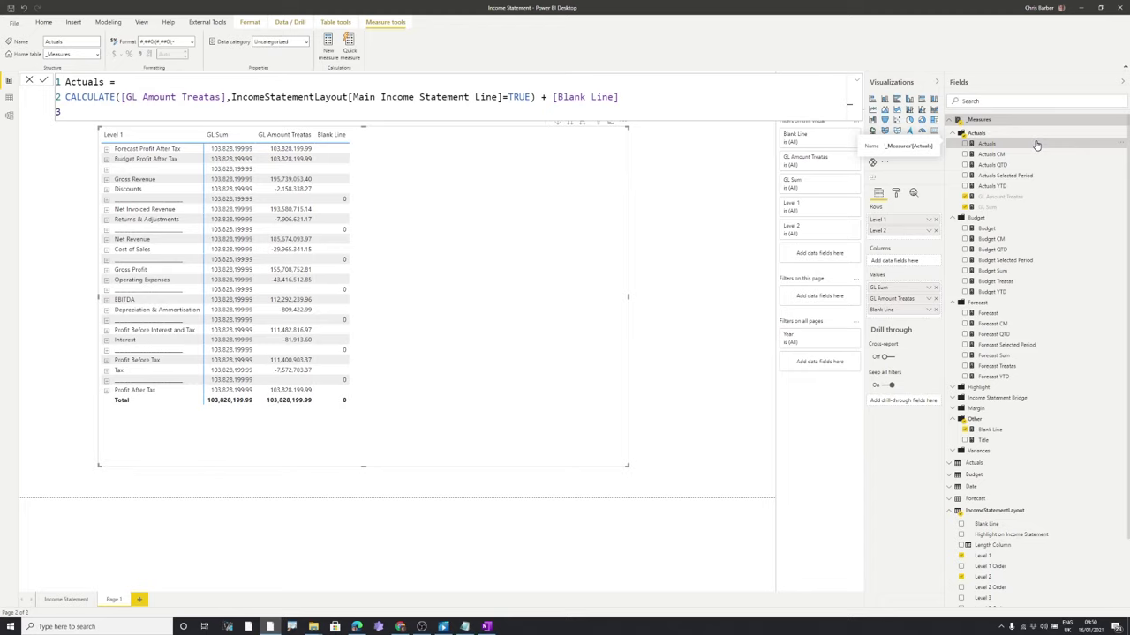
drag(1037, 144, 919, 314)
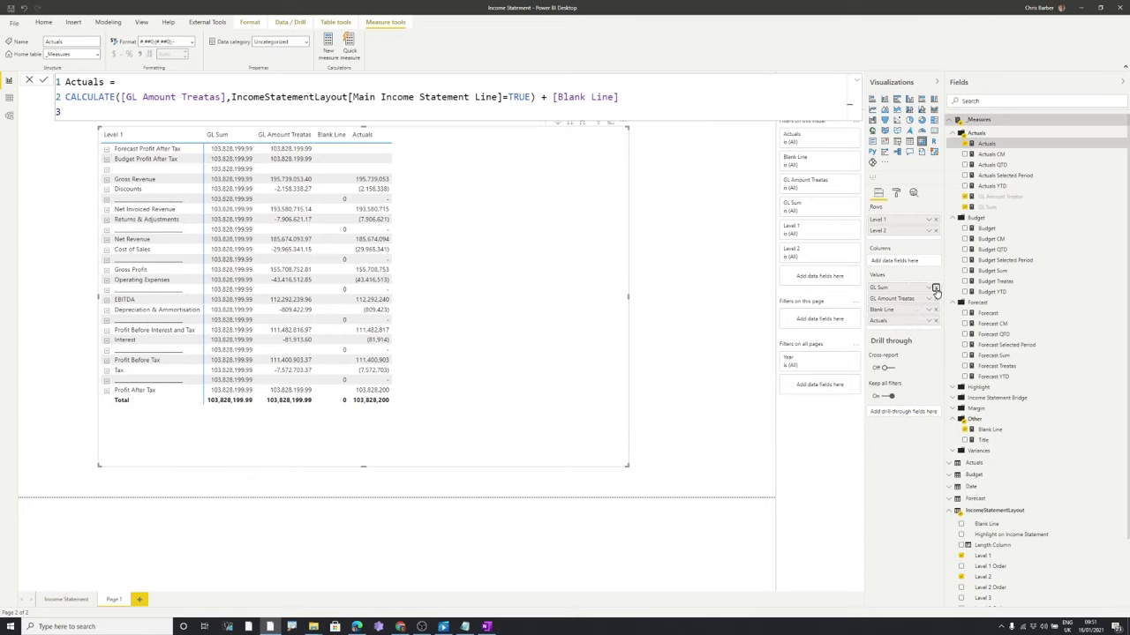
Remove GL Sum, GL Amount Treatas and Blank Line from the matrix values, leaving only Actuals
click(936, 289)
click(935, 289)
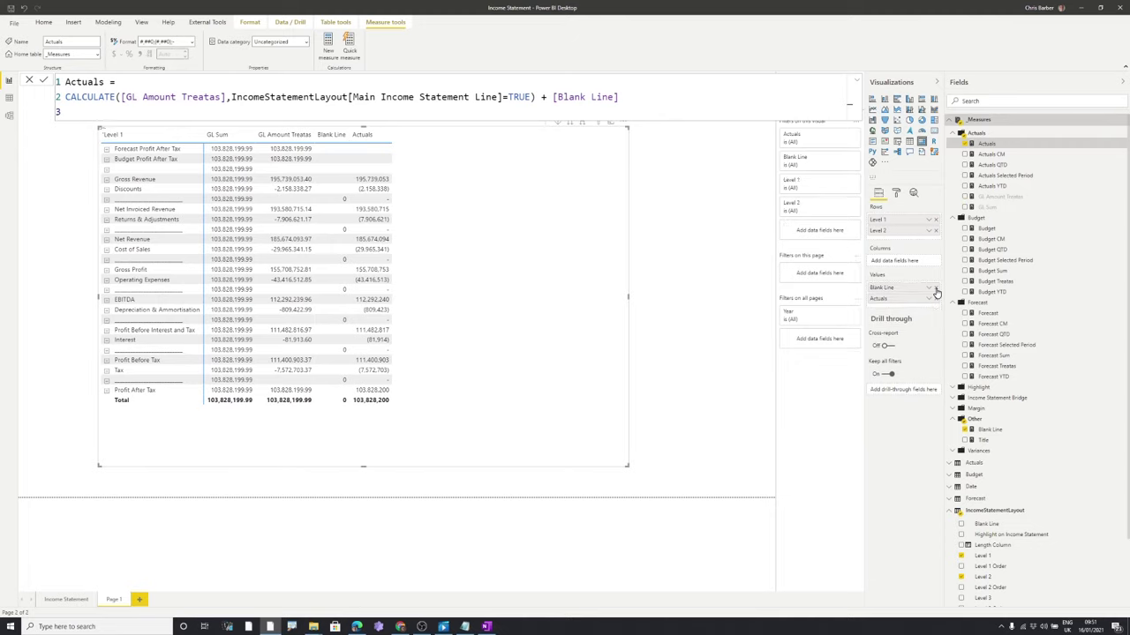
click(935, 289)
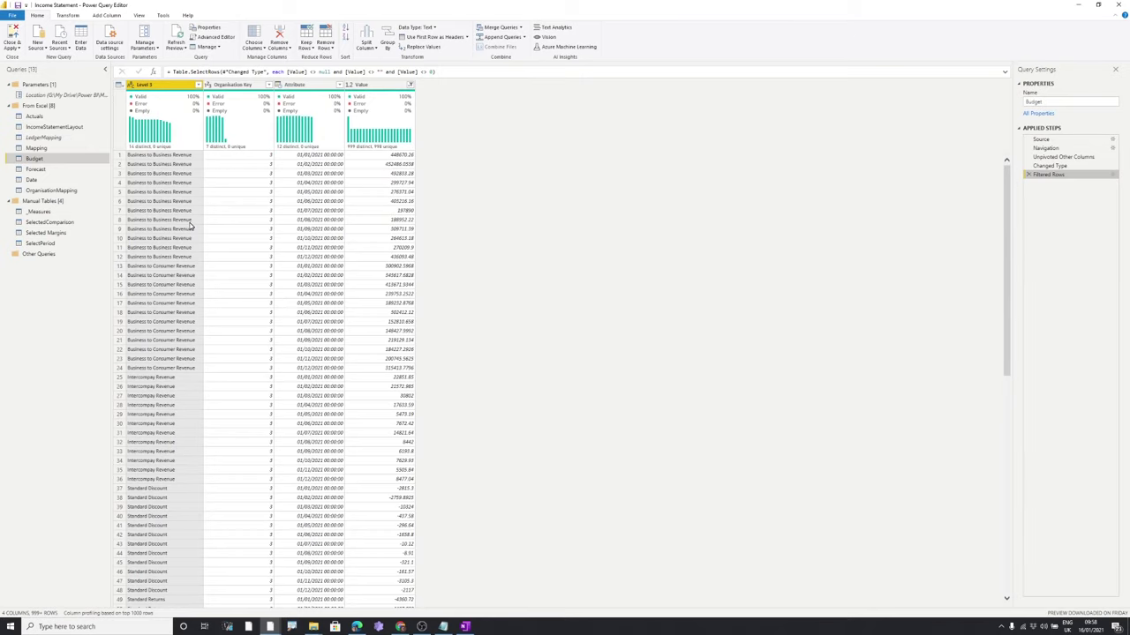
Review the Budget query's transformations in Power Query from Navigation through Unpivoted Other Columns and Changed Type to Filtered Rows
click(1050, 148)
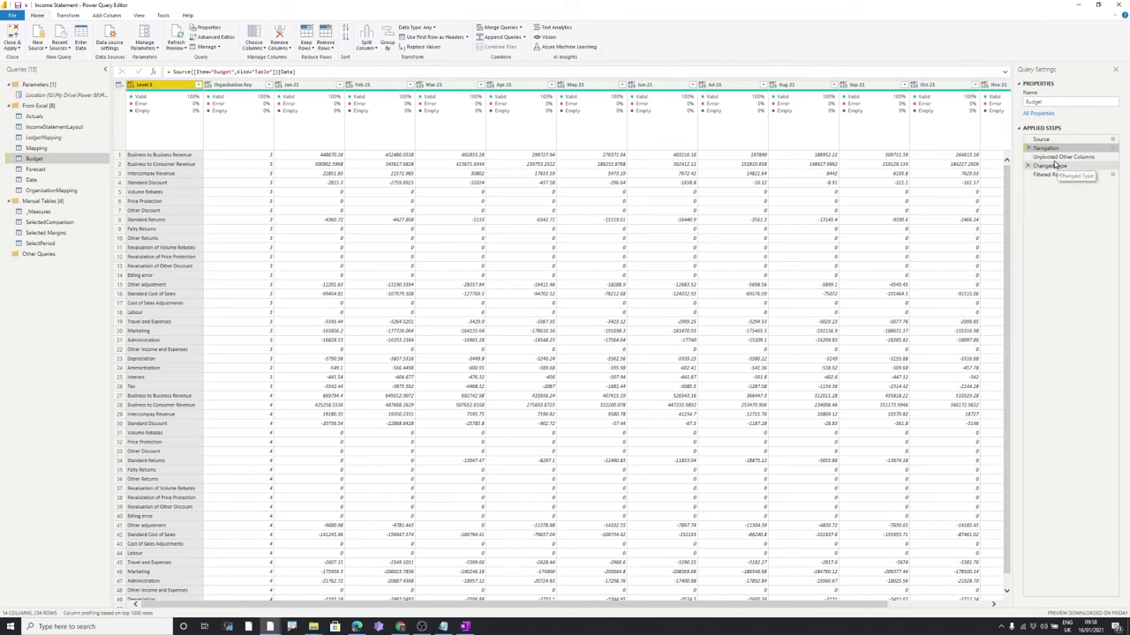
click(1054, 158)
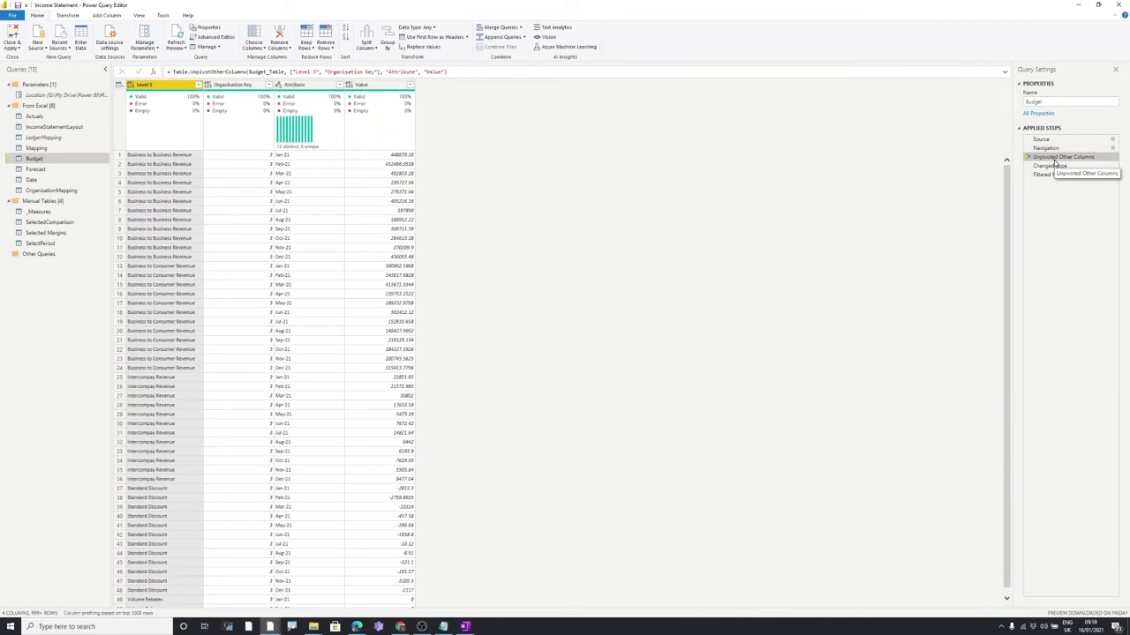
click(1054, 166)
click(1050, 175)
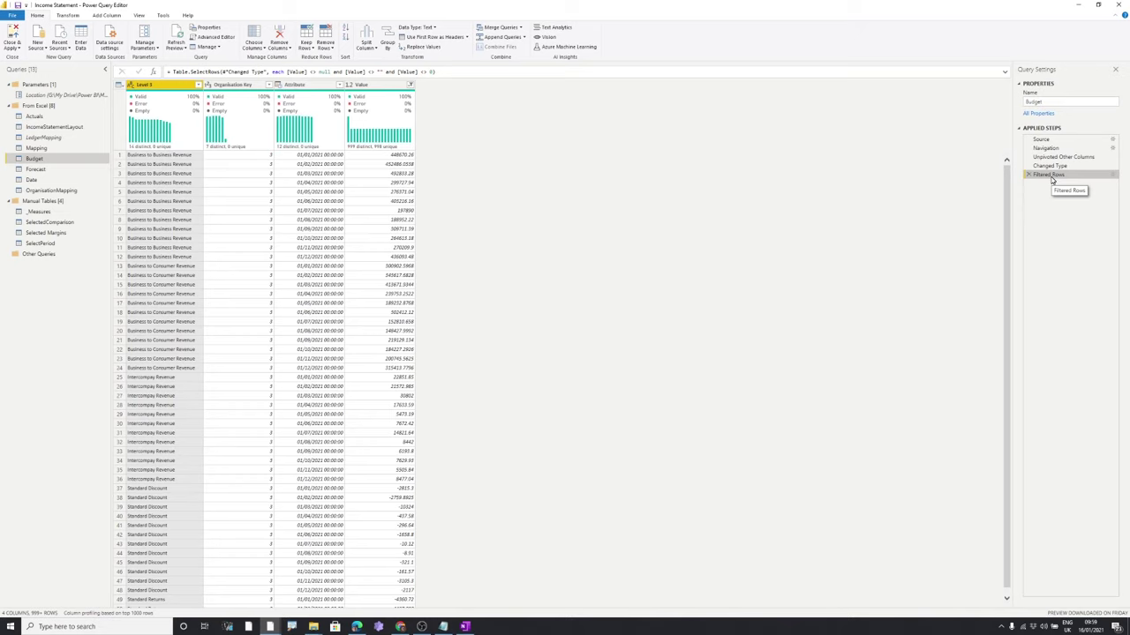
Review the Forecast and OrganisationMapping queries and the manual tables _Measures, SelectedComparison, Selected Margins and SelectPeriod
click(49, 171)
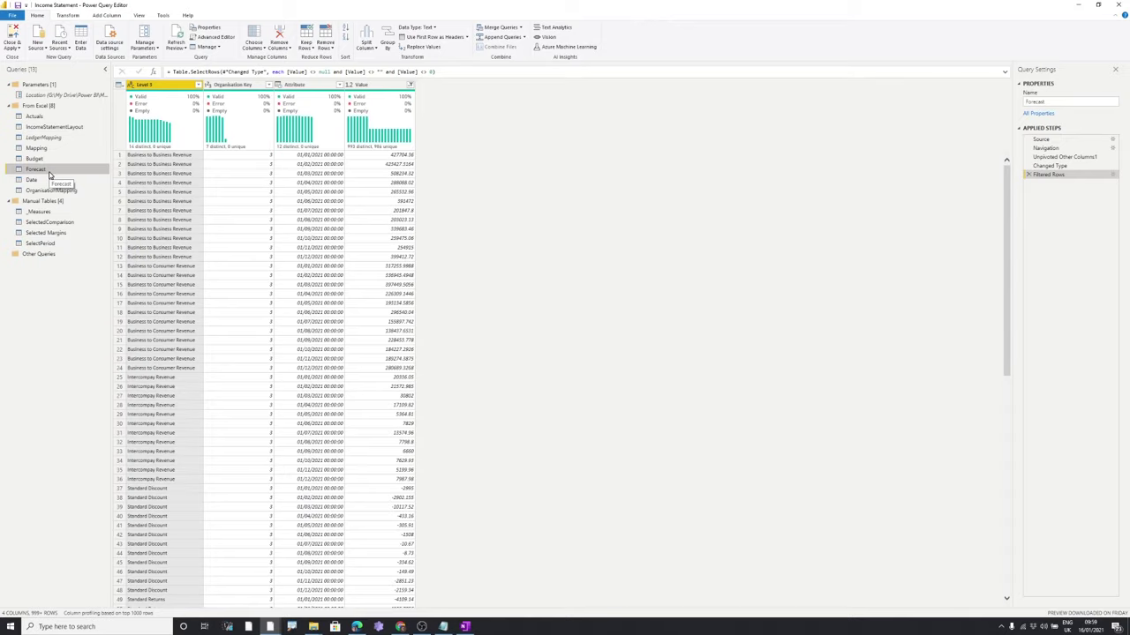
click(50, 190)
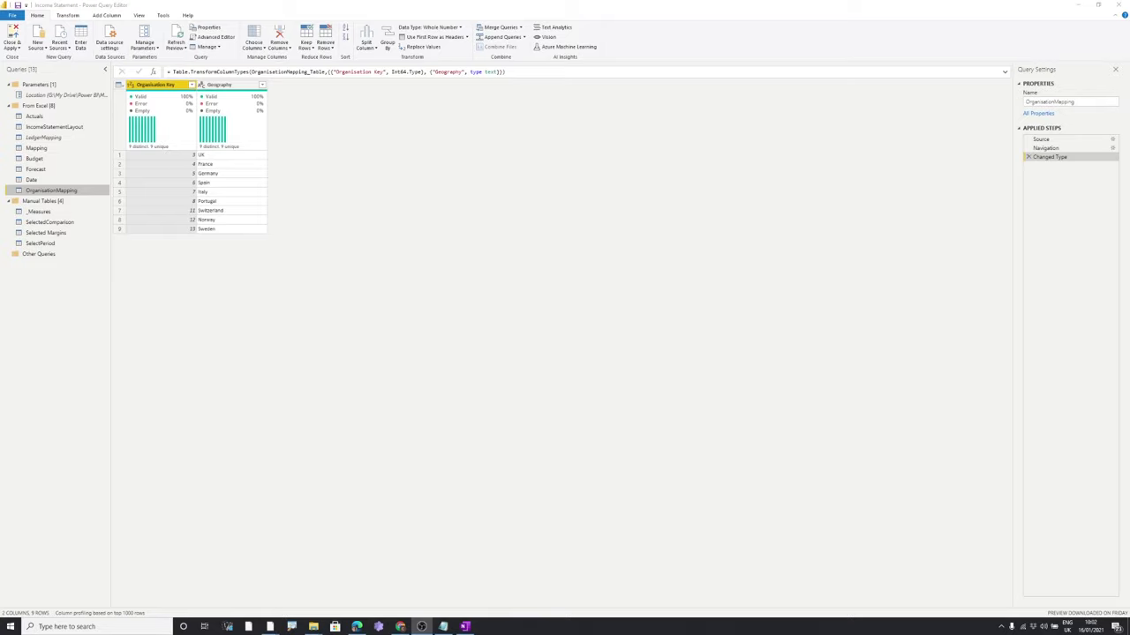
click(55, 211)
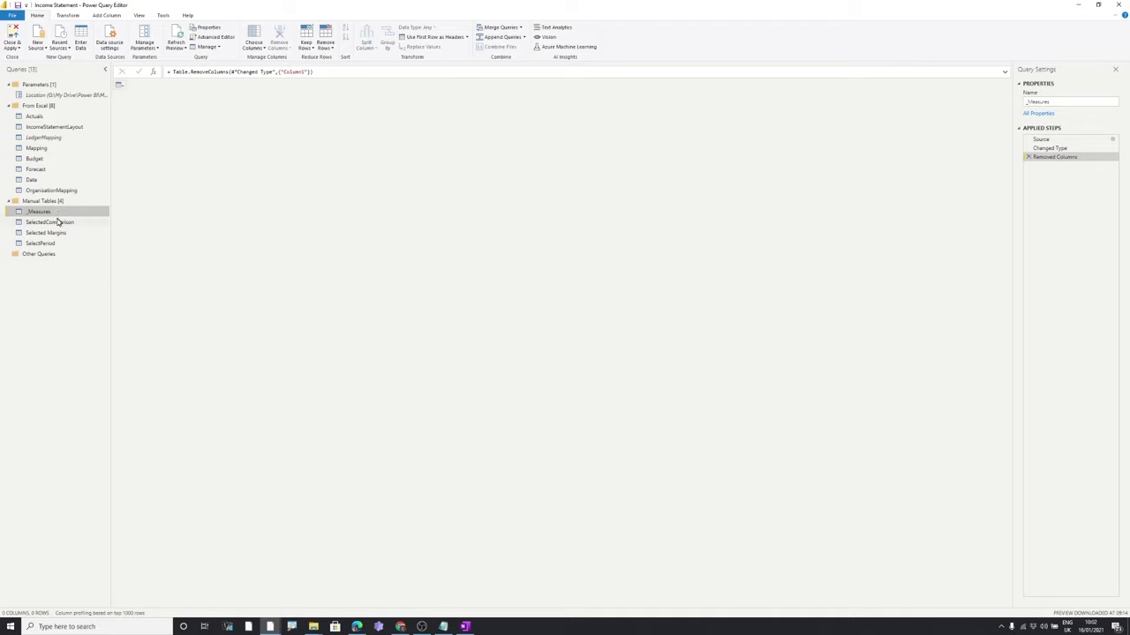
click(57, 222)
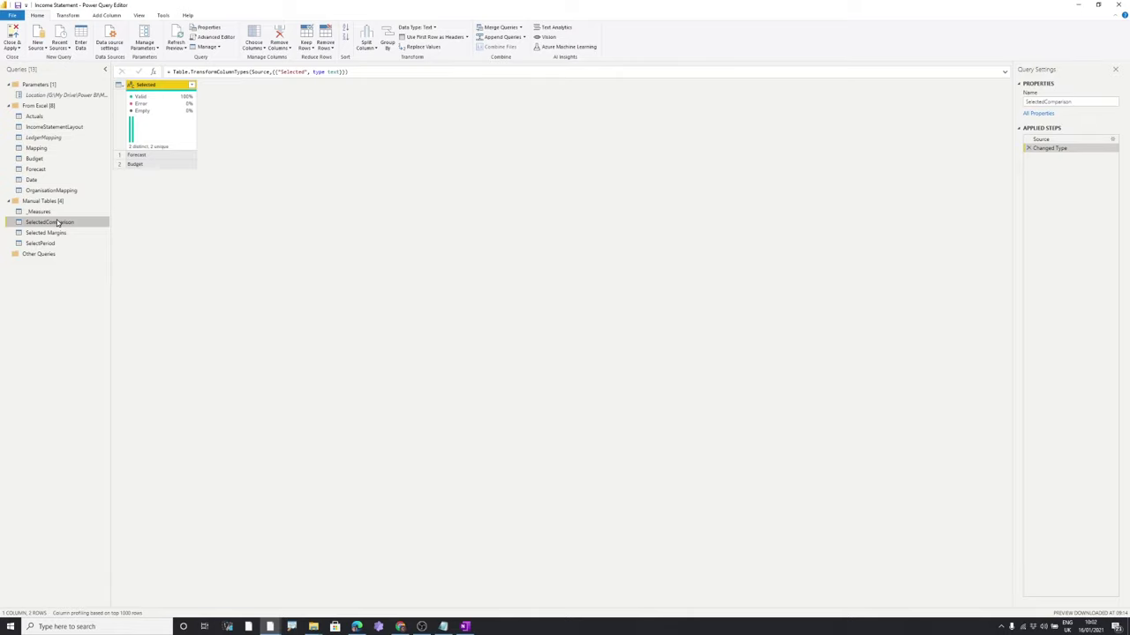
click(54, 233)
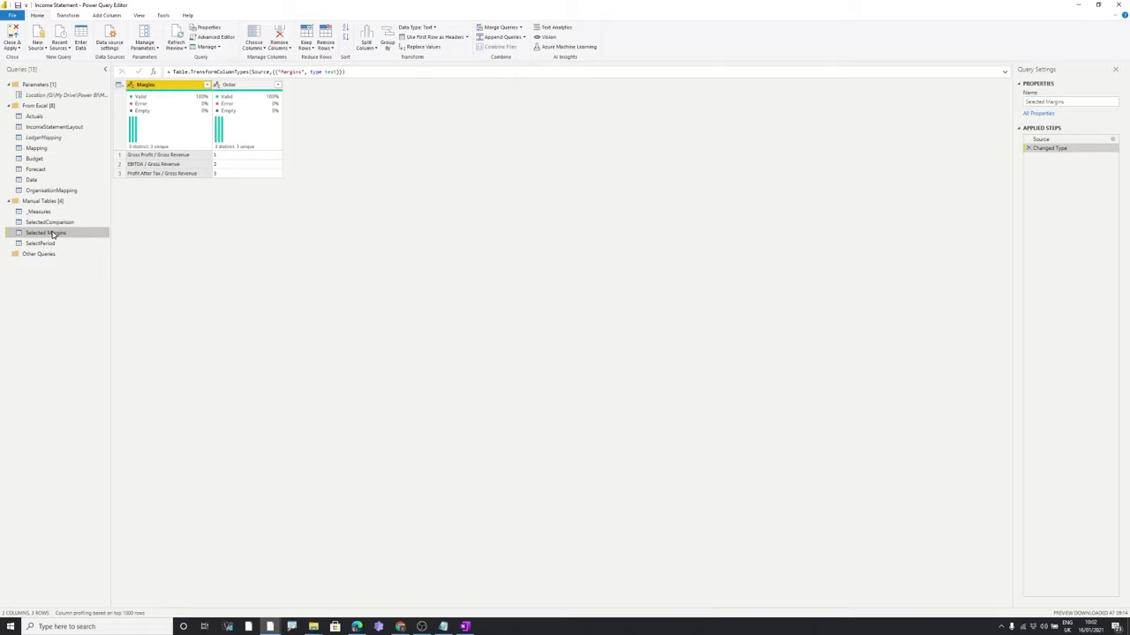
click(53, 246)
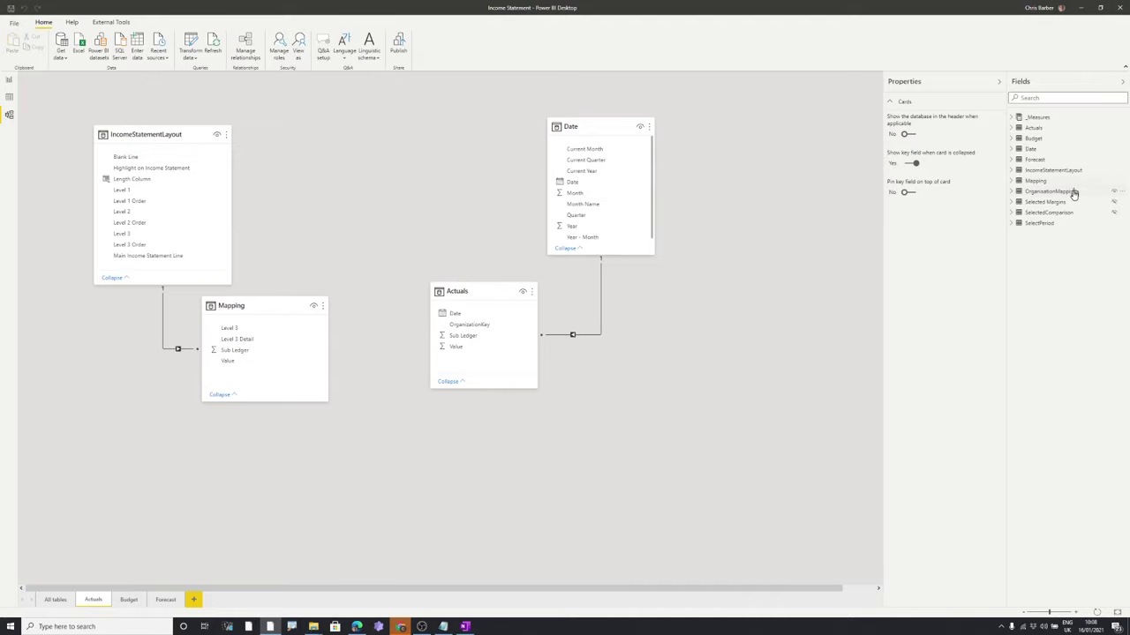
Place the OrganisationMapping table in the Actuals model diagram below Actuals, and view the Budget and Forecast diagrams
mouse_move(1074, 195)
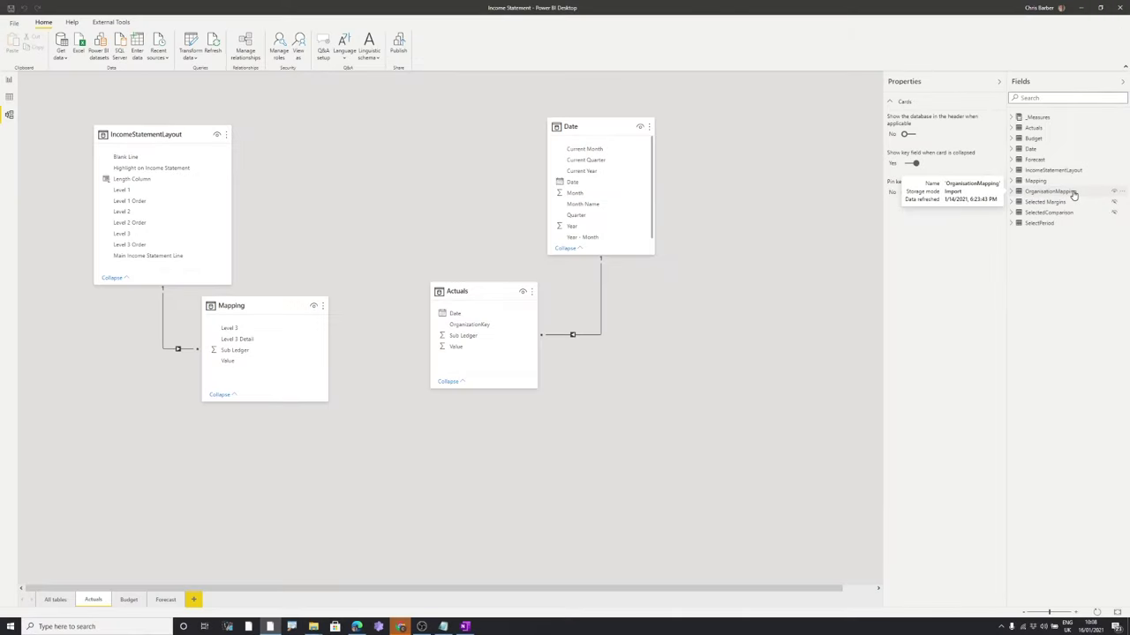
drag(1017, 198, 661, 421)
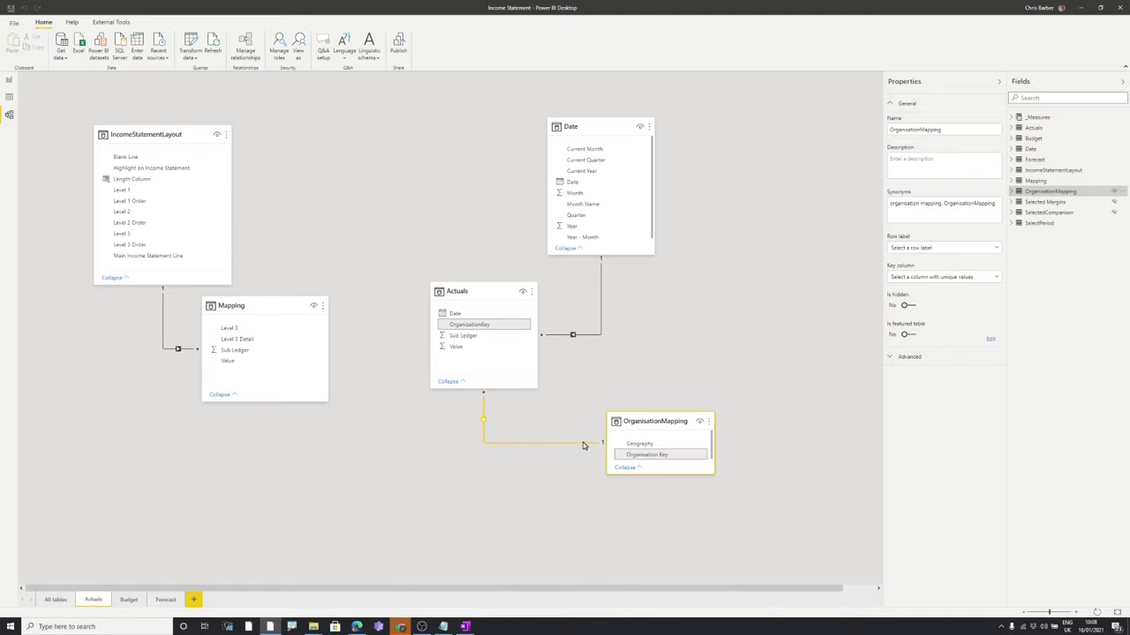
click(129, 600)
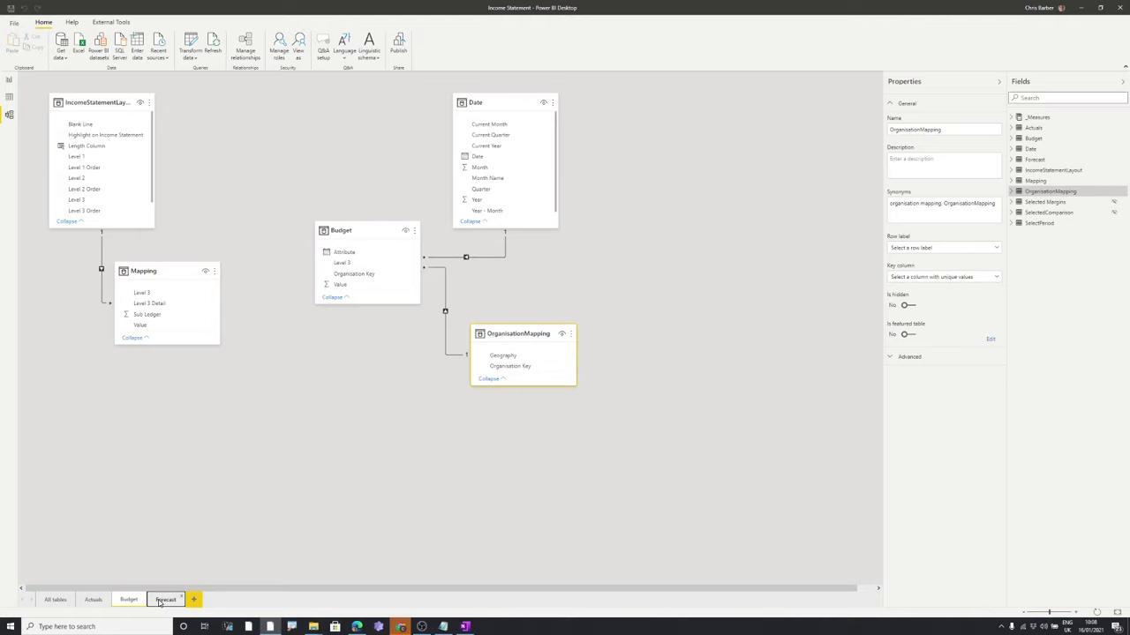
click(164, 600)
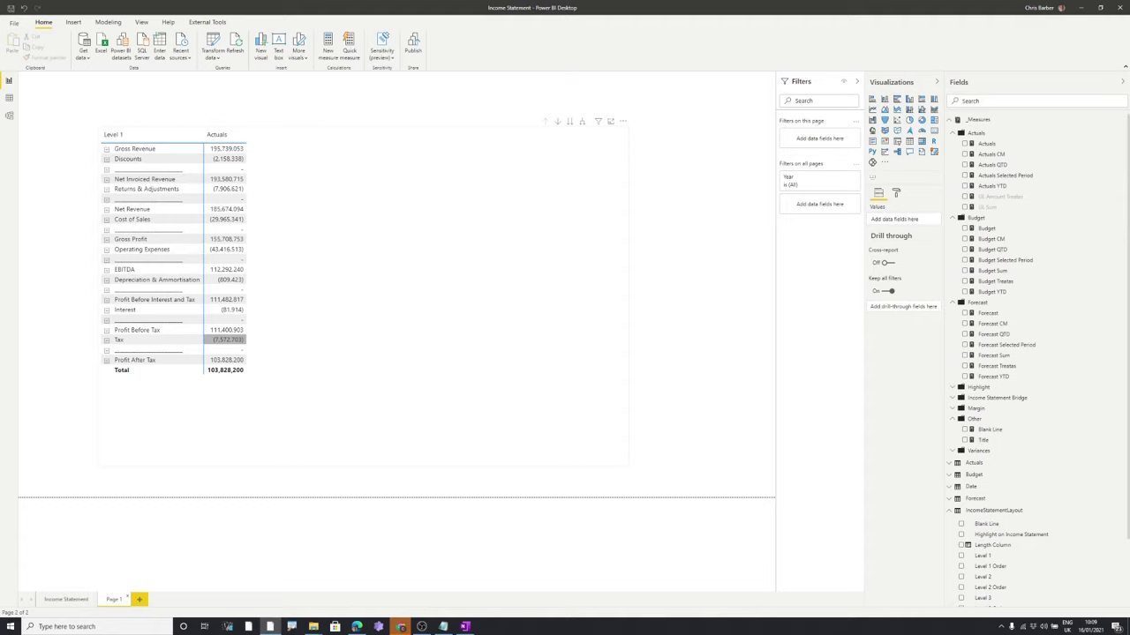
Inspect the formulas of the Actuals CM, Actuals QTD, Actuals YTD and Actuals Selected Period measures
click(227, 340)
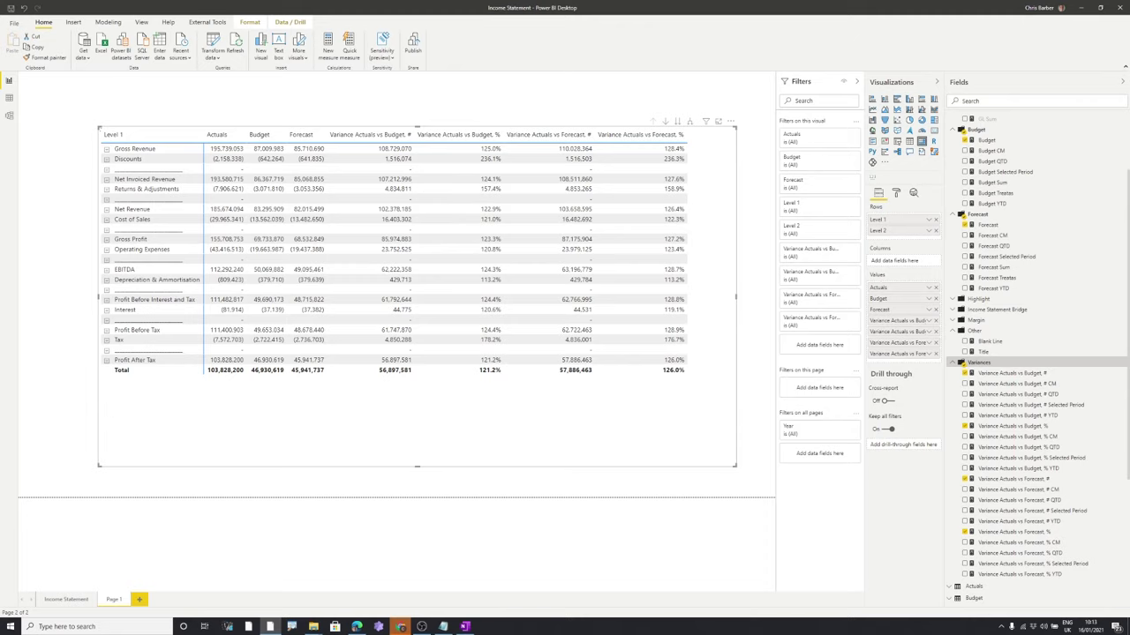
scroll(1037, 353, up, 2)
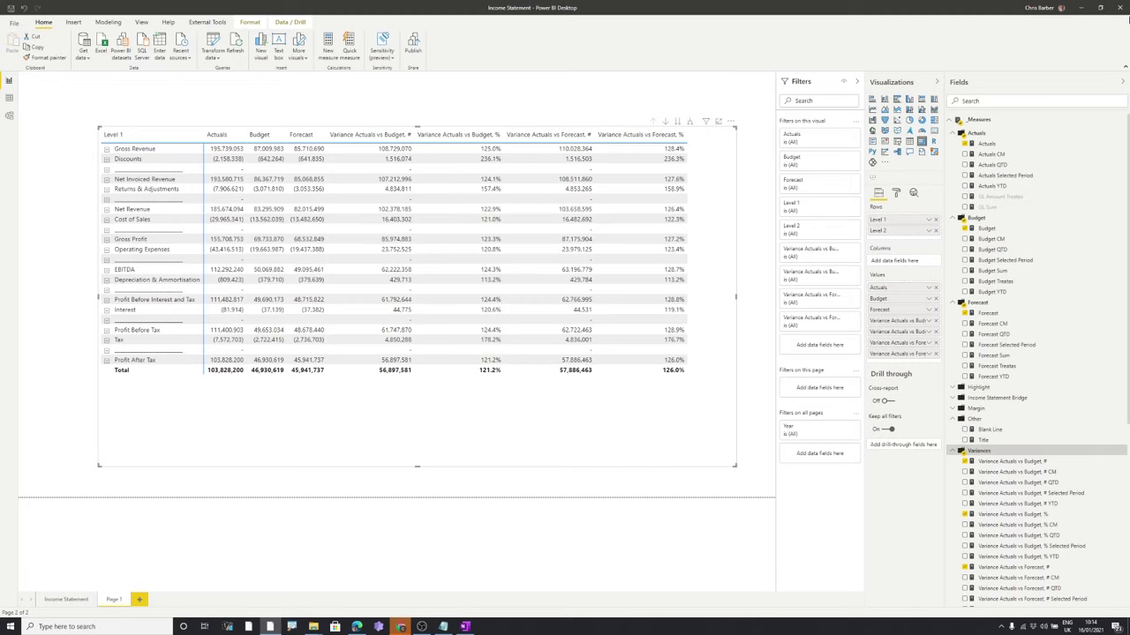
click(1012, 154)
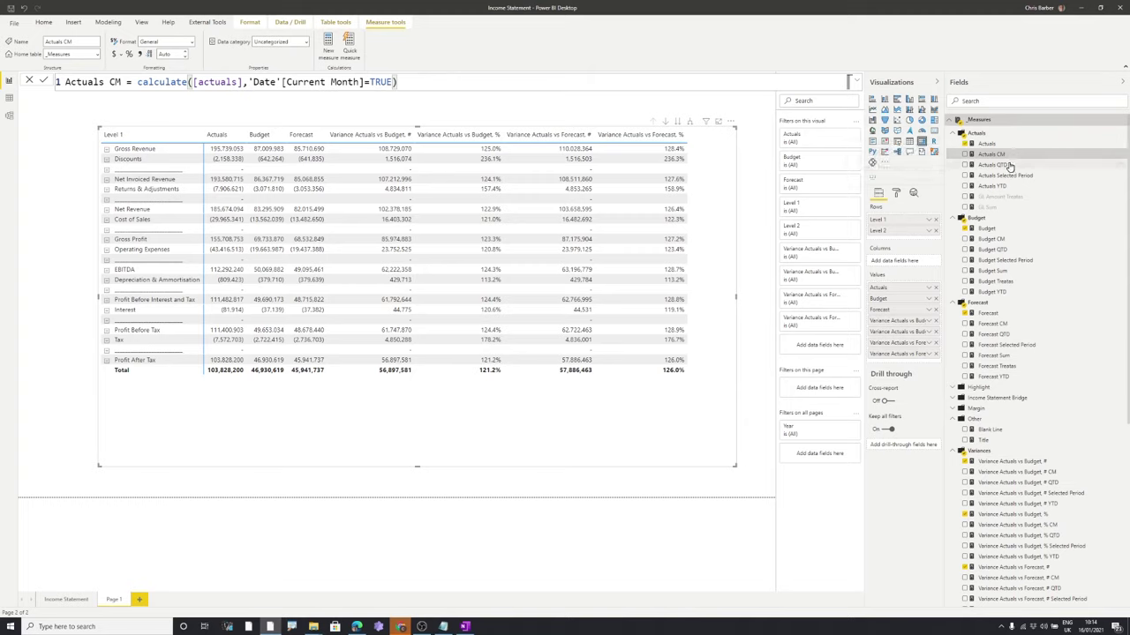
click(1011, 164)
click(1011, 185)
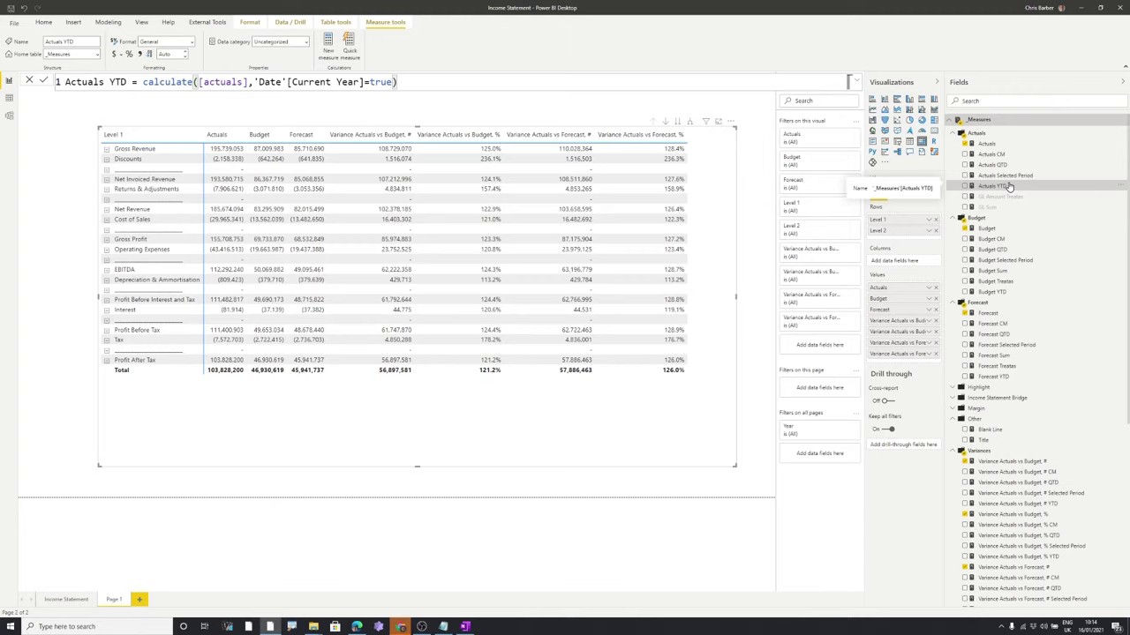
click(1022, 176)
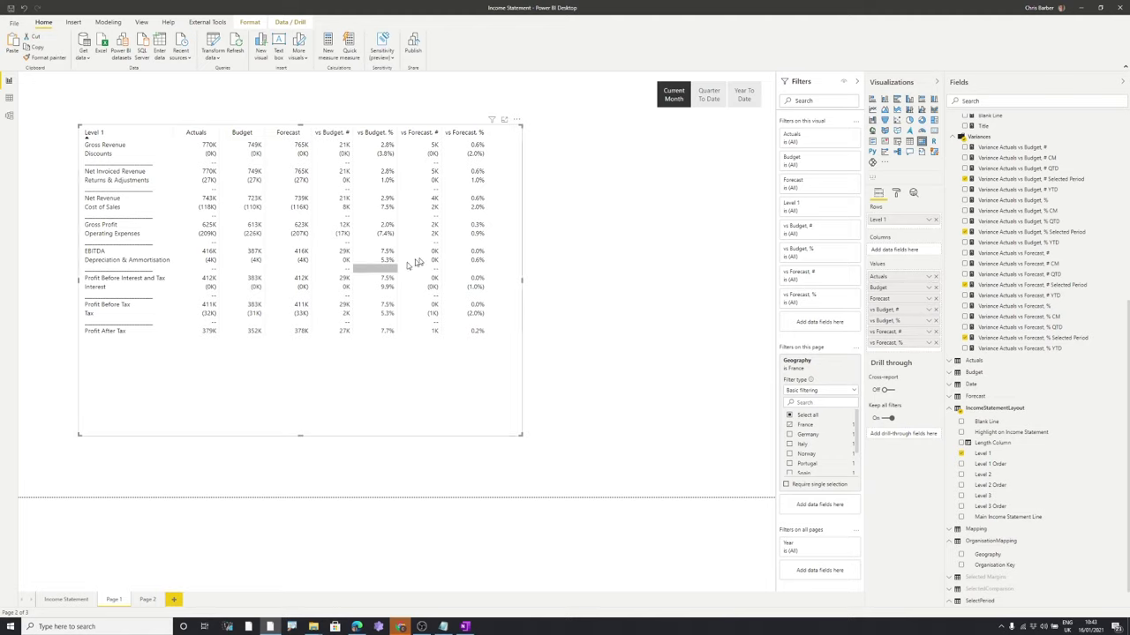
Examine the Actuals field name and the matrix's field formatting, style and conditional formatting options
double_click(926, 280)
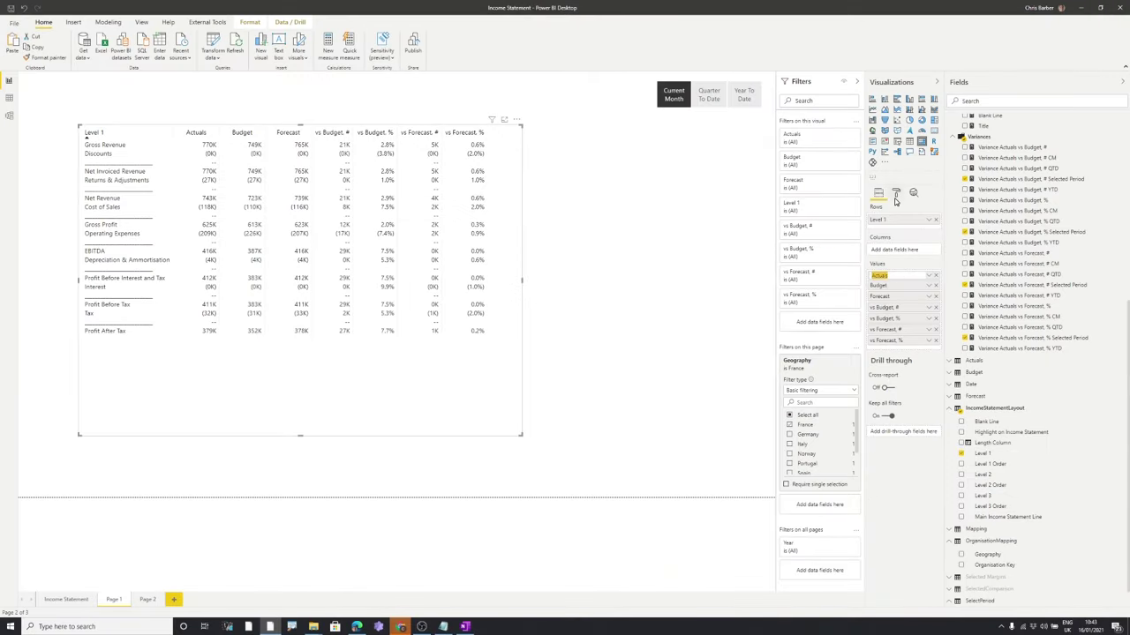
click(896, 198)
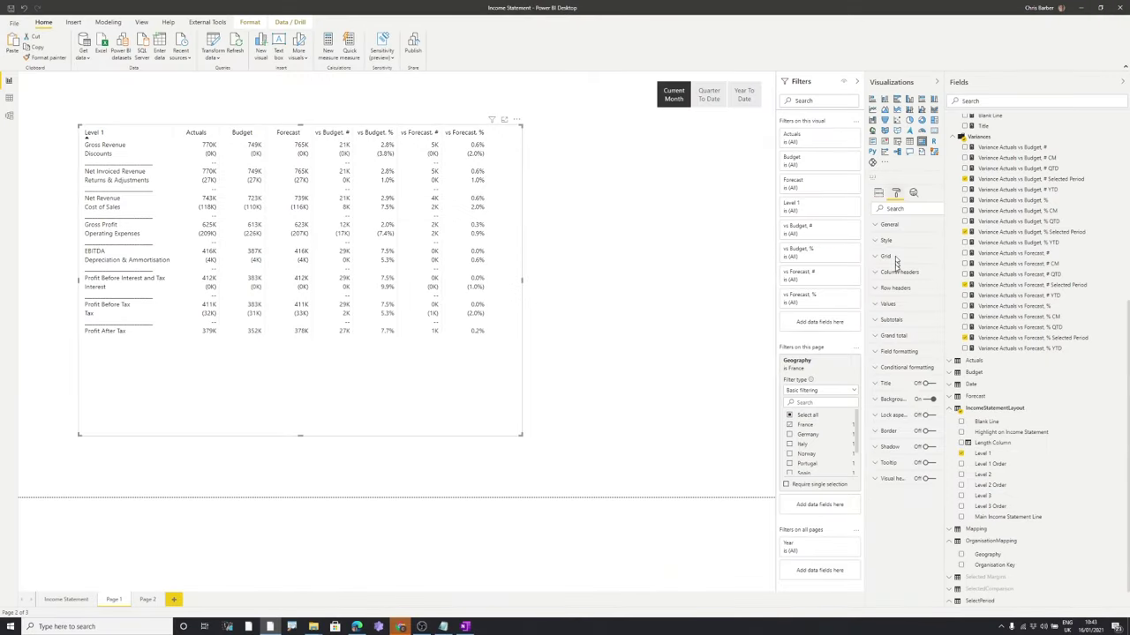
click(893, 354)
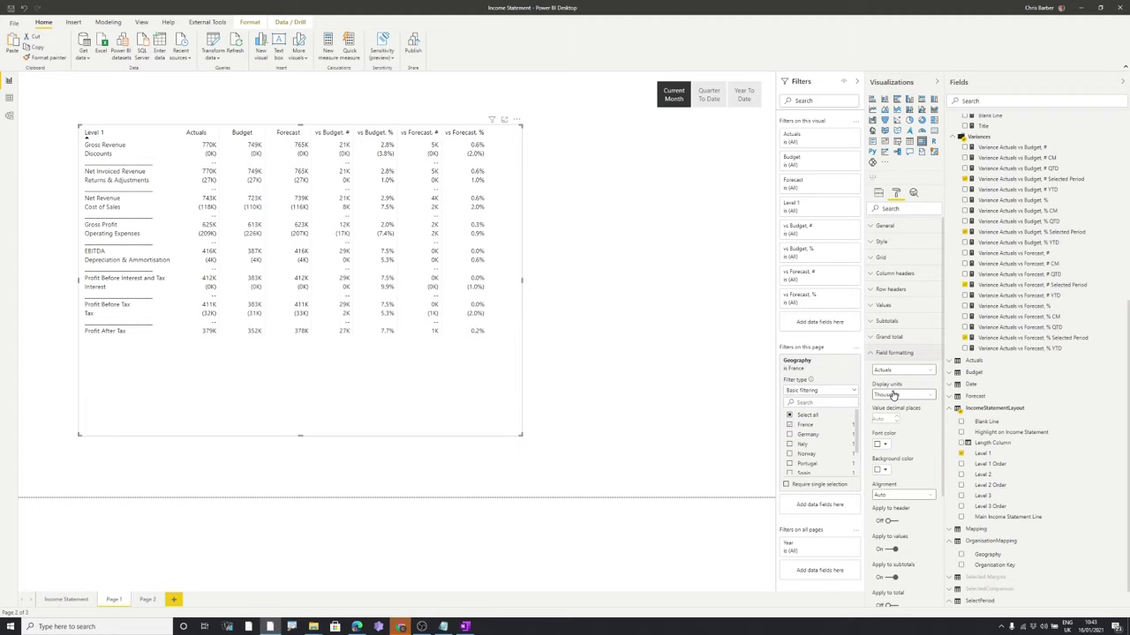
click(883, 244)
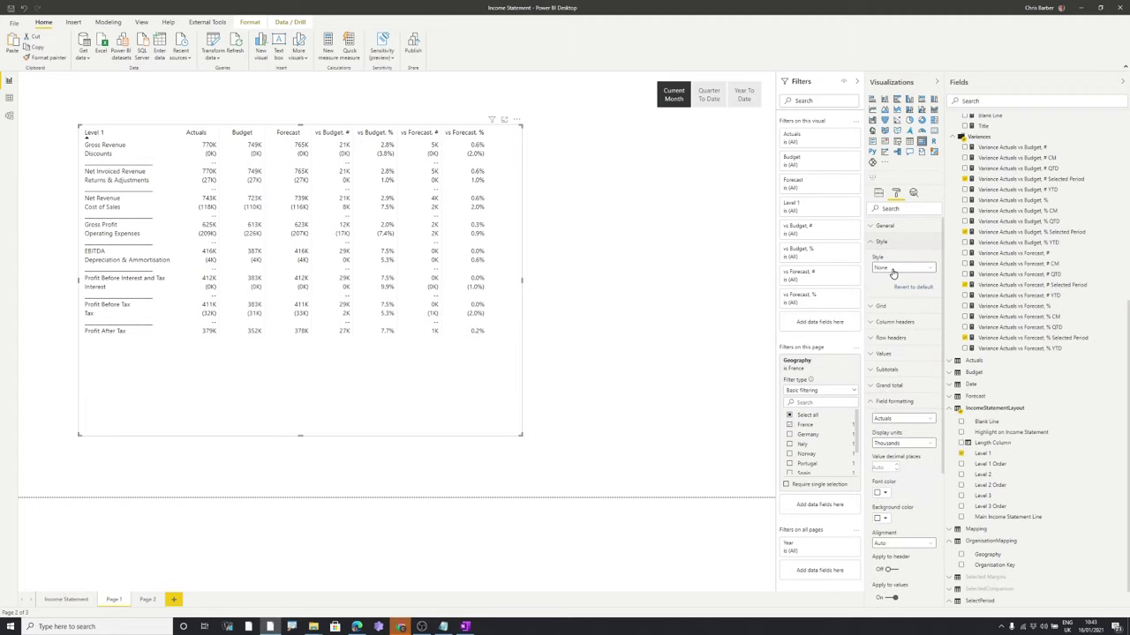
scroll(896, 448, down, 1)
scroll(897, 447, down, 3)
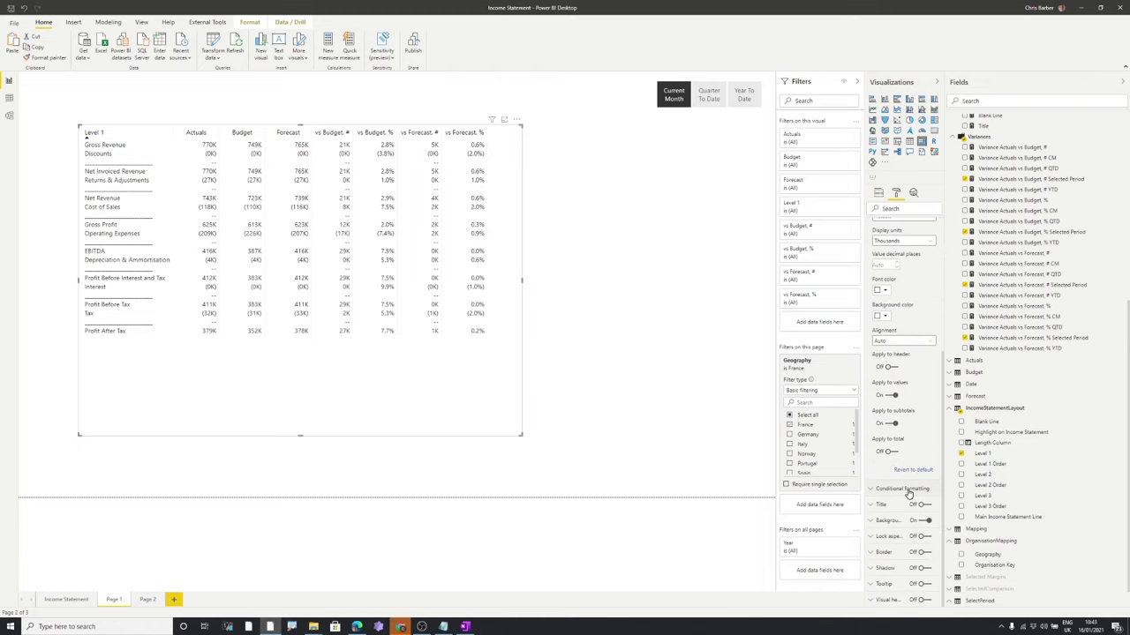
click(909, 491)
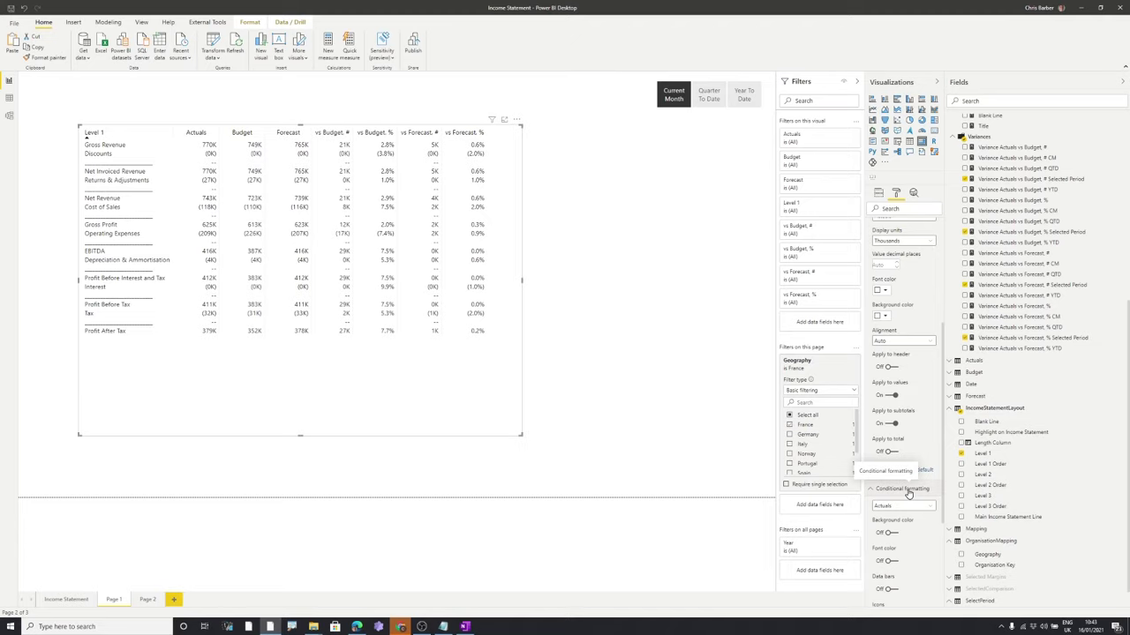
scroll(908, 493, down, 1)
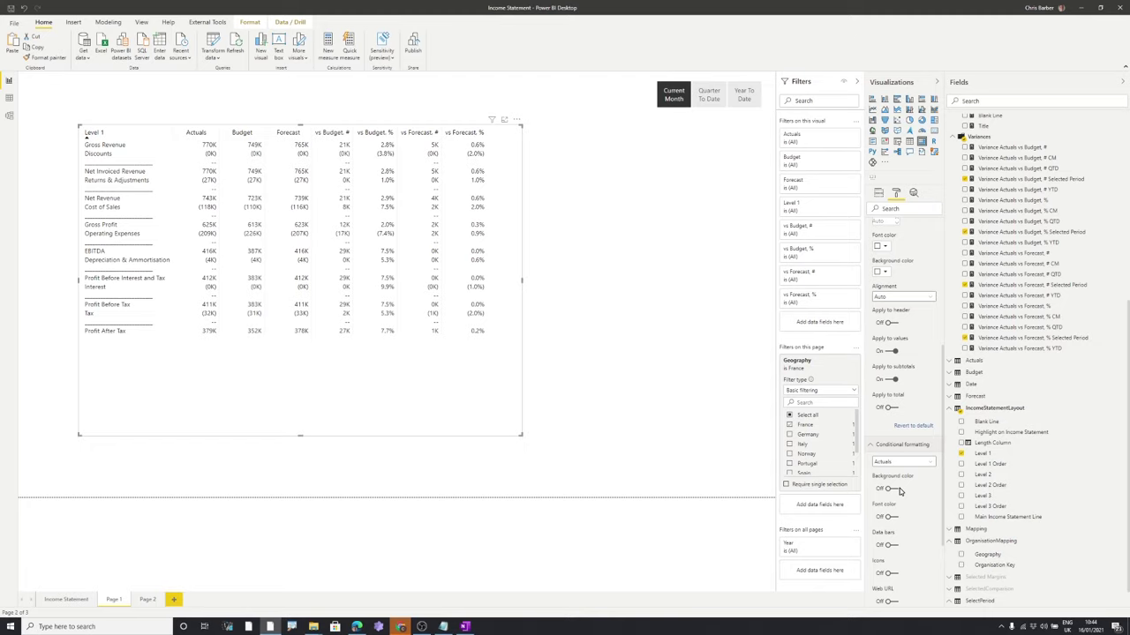
Add Level 2 beneath Level 1 in the matrix rows and turn on the row headers' +/- icons
click(879, 194)
drag(979, 476, 896, 230)
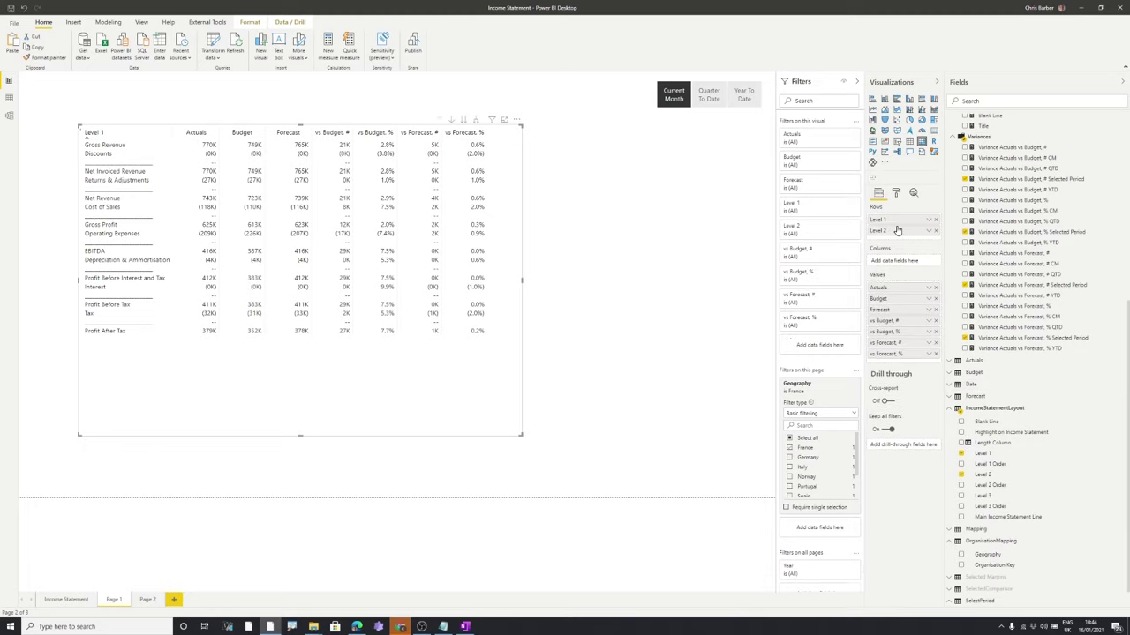
click(895, 193)
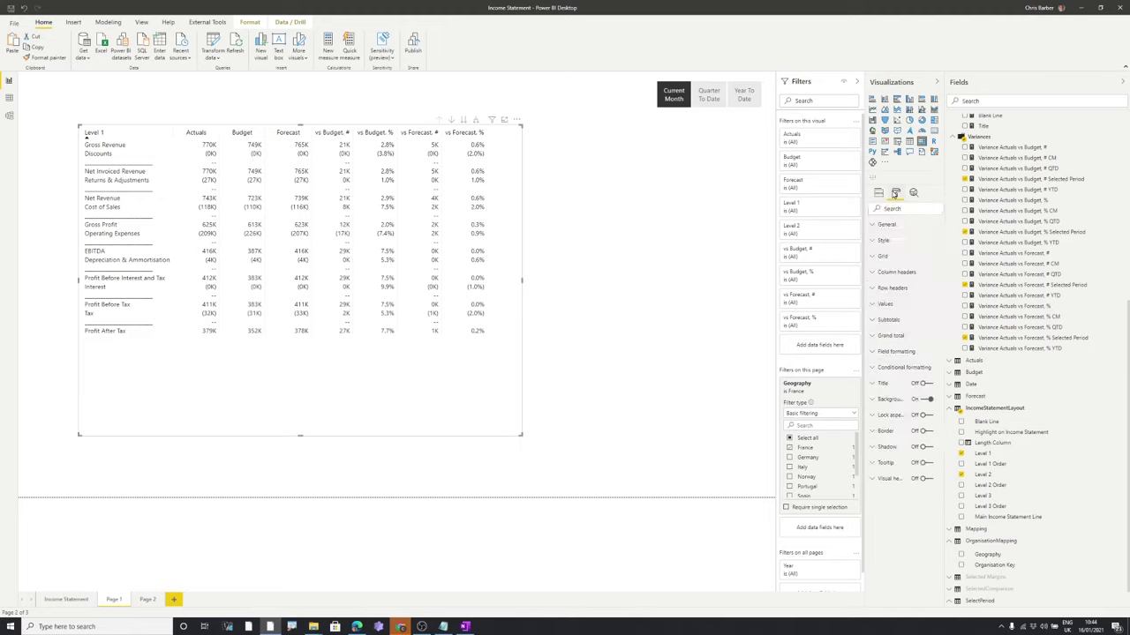
click(906, 292)
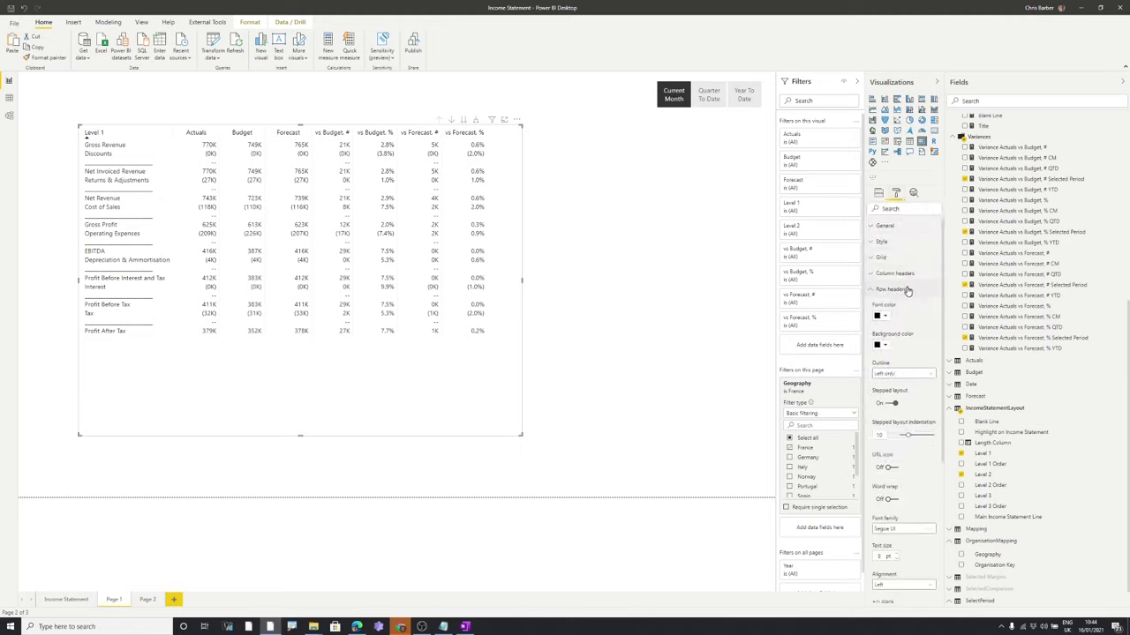
scroll(914, 361, down, 1)
scroll(914, 362, down, 1)
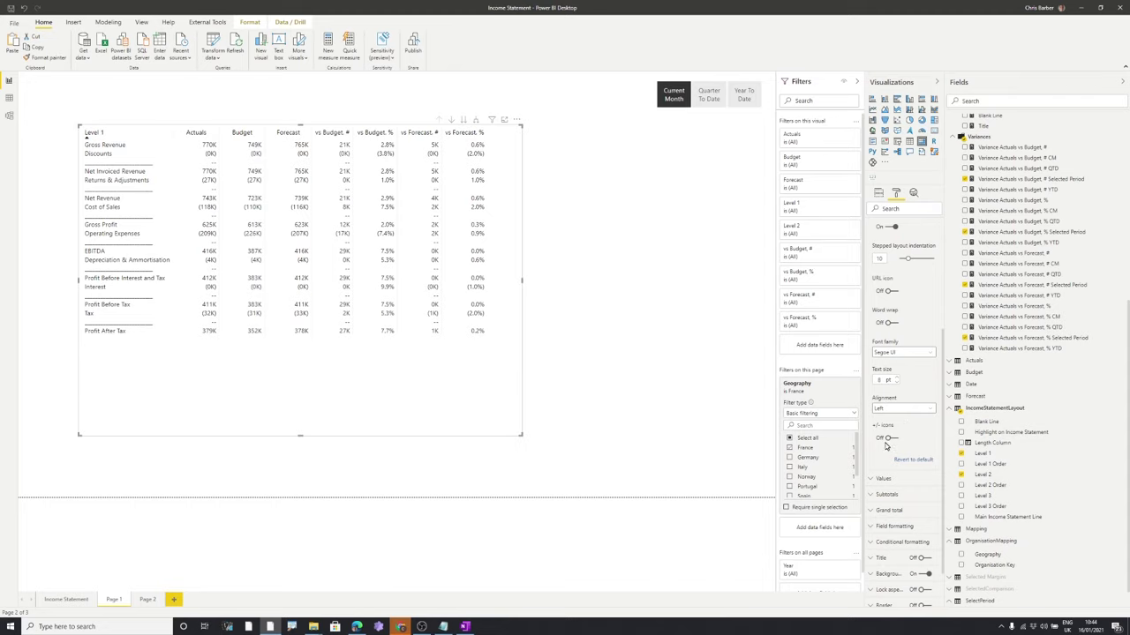
click(890, 440)
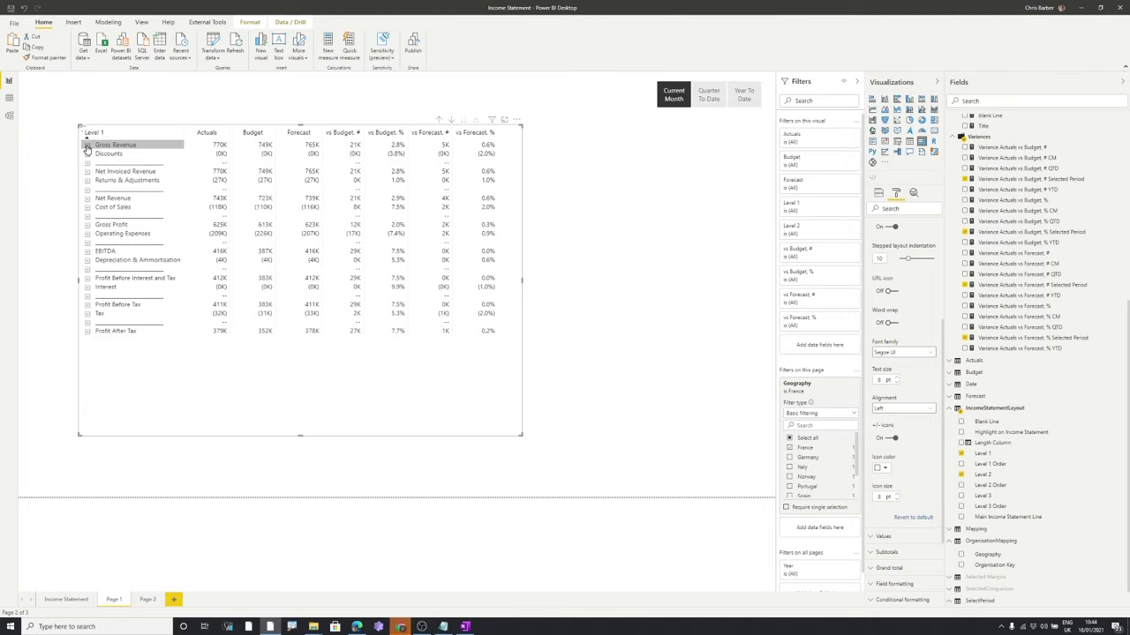
Expand the Gross Revenue, Operating Expenses and Returns & Adjustments rows, and turn the +/- icons off
click(87, 278)
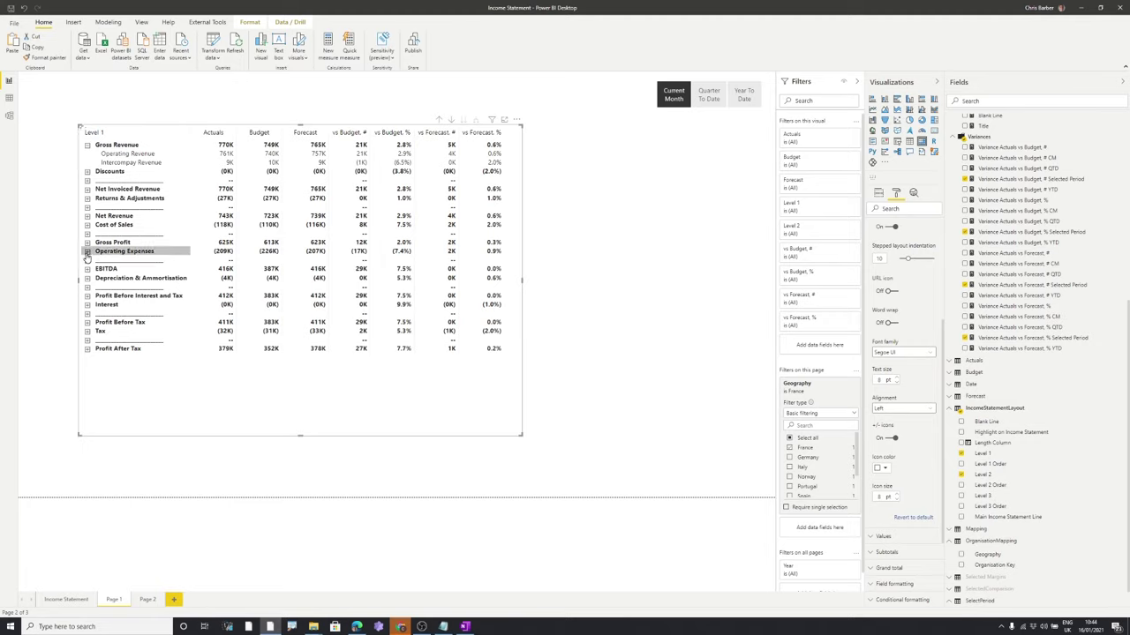
click(87, 251)
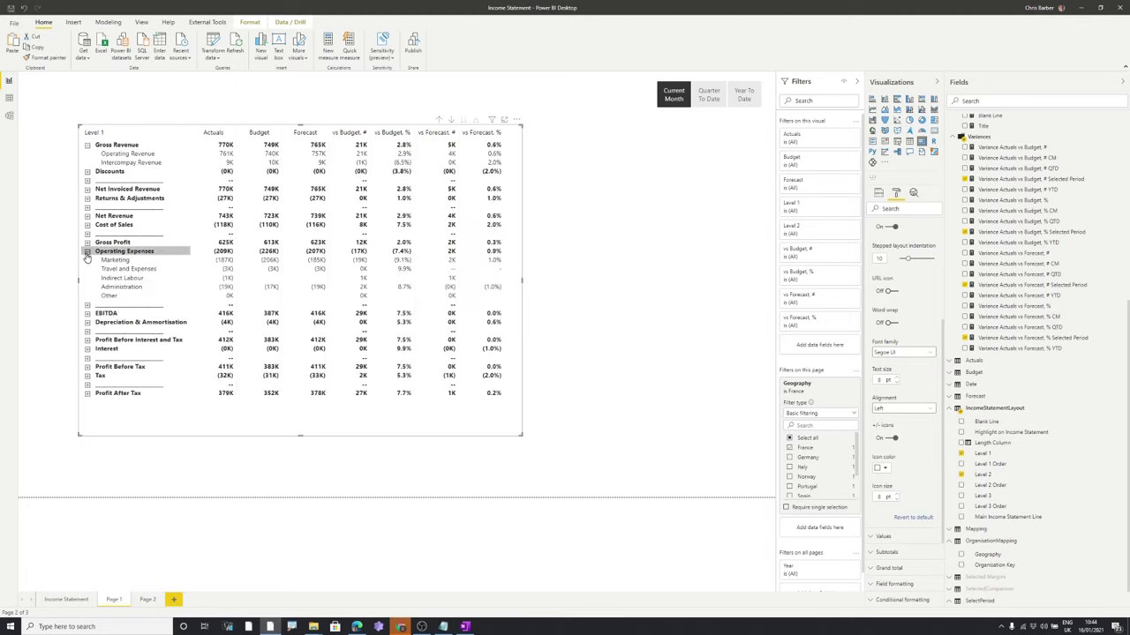
click(87, 199)
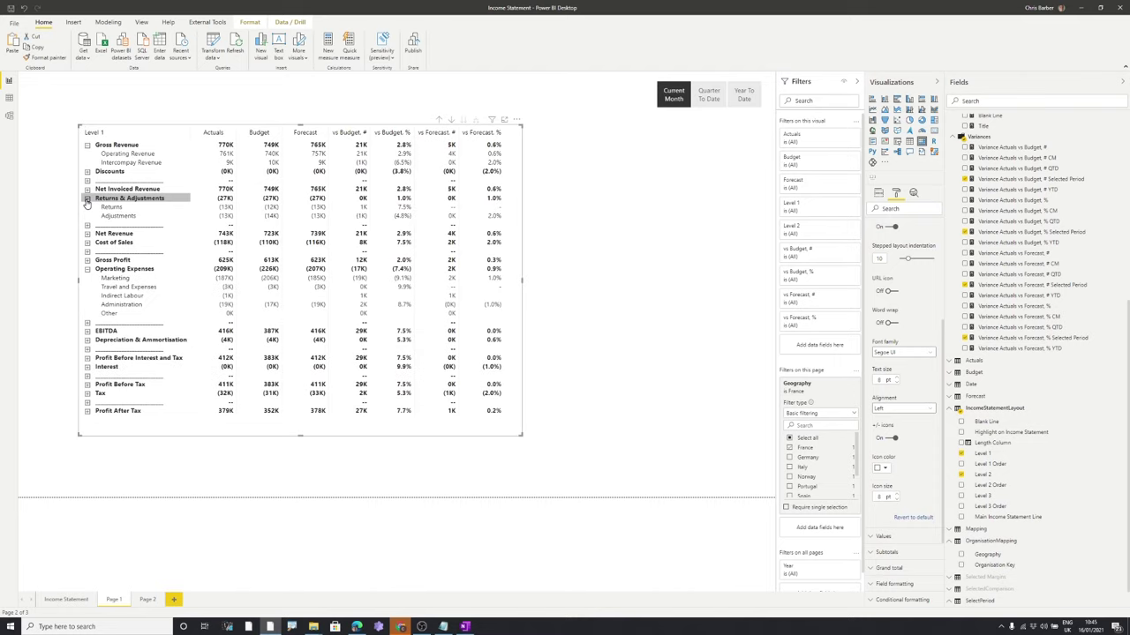
click(893, 439)
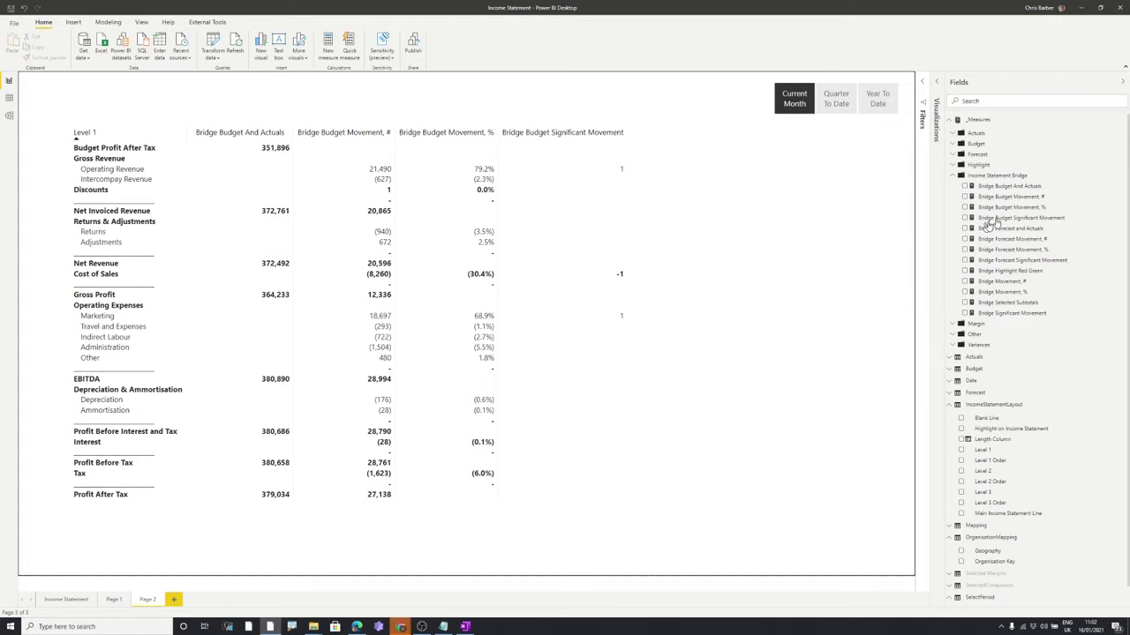
Inspect the formulas of the Bridge Budget Movement, #, Bridge Budget And Actuals and Bridge Budget Significant Movement measures
click(1032, 198)
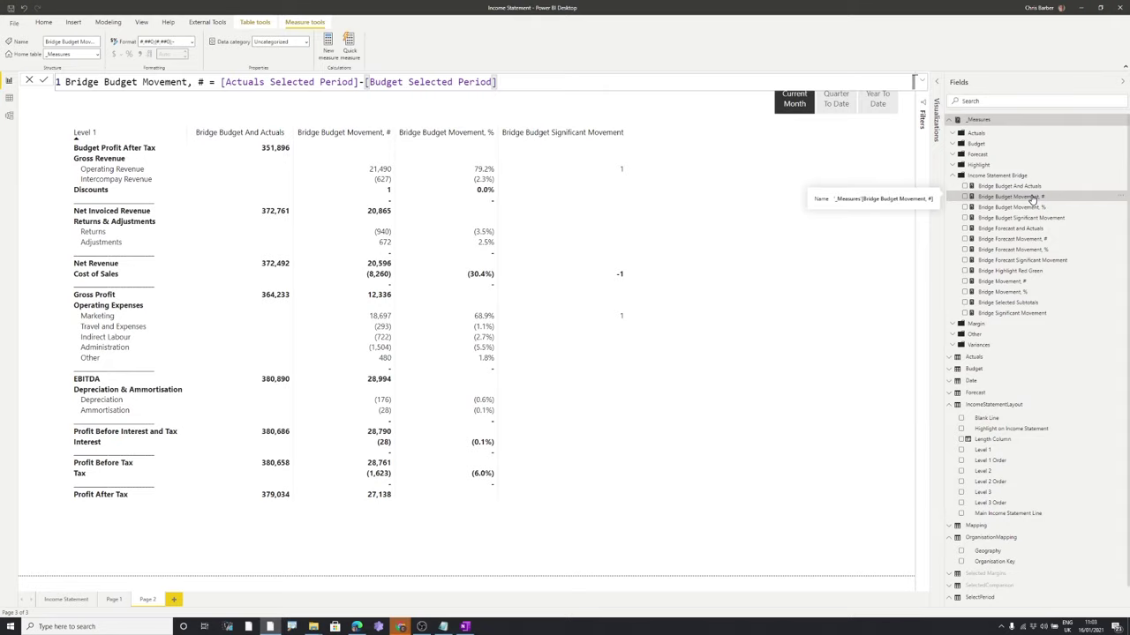
click(1021, 187)
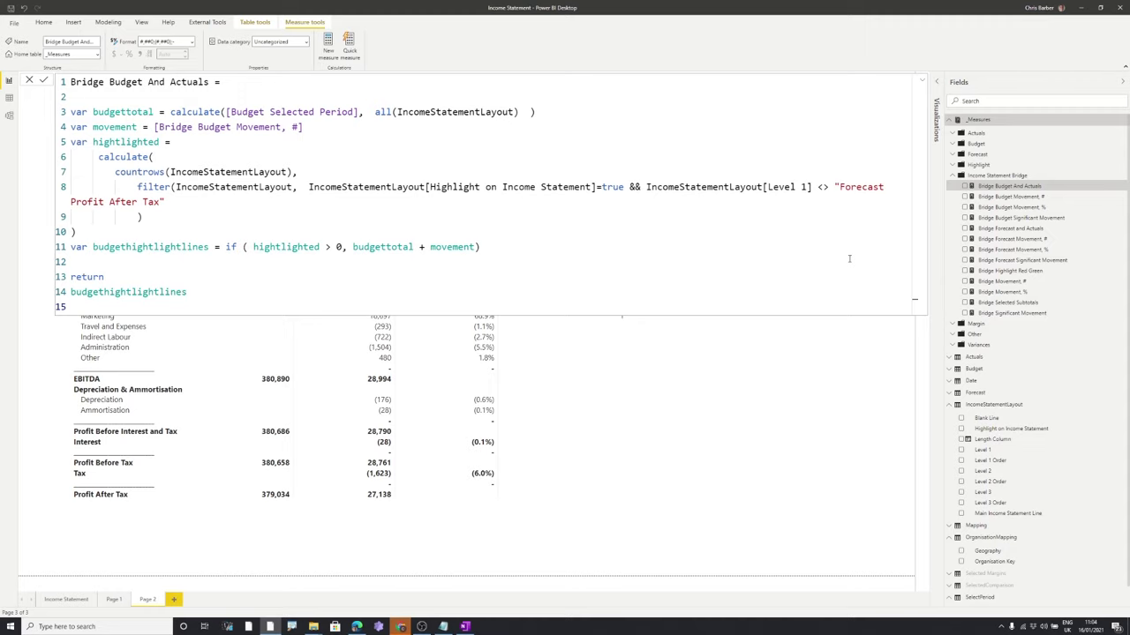
click(1021, 217)
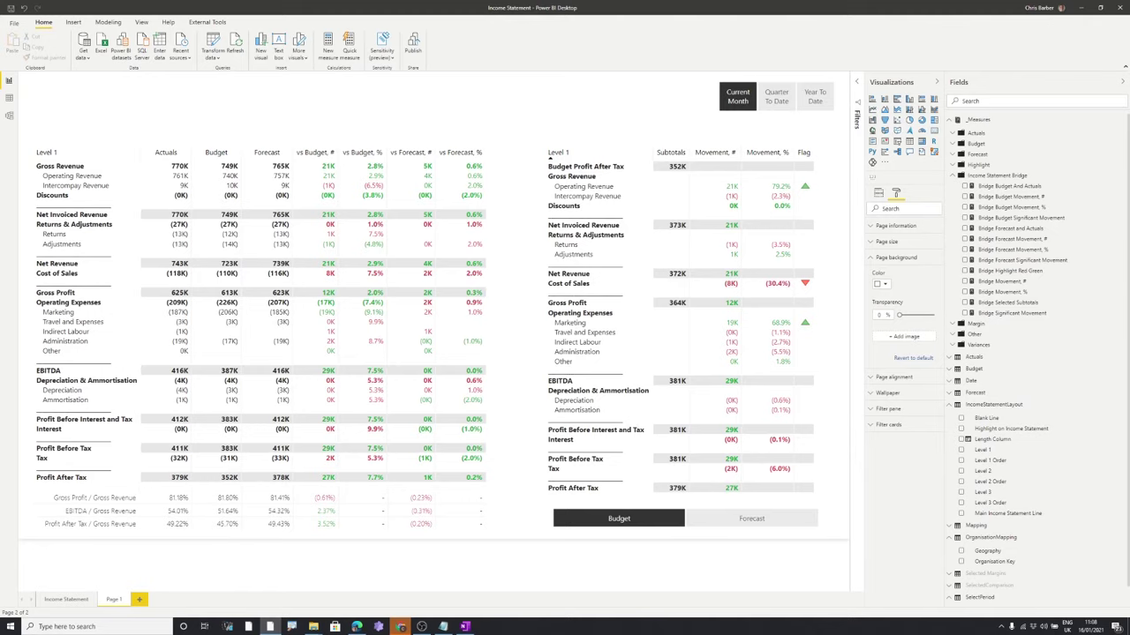
Add the Income Statement image as the page background with its image fit set to Fit, and place the Title visual in the page header
click(897, 338)
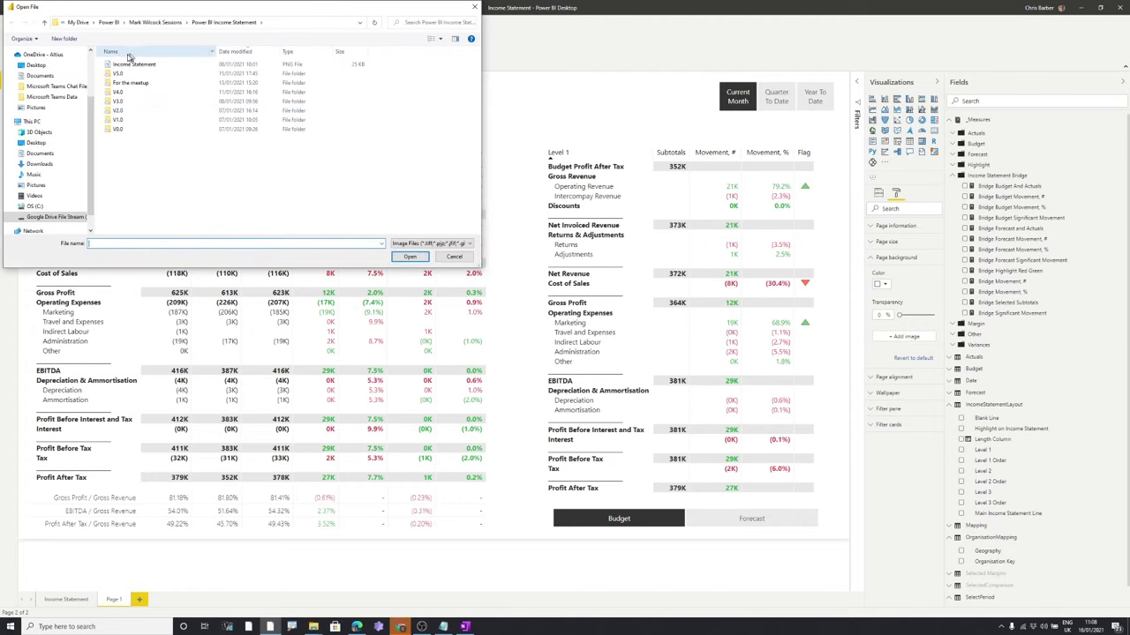
double_click(124, 66)
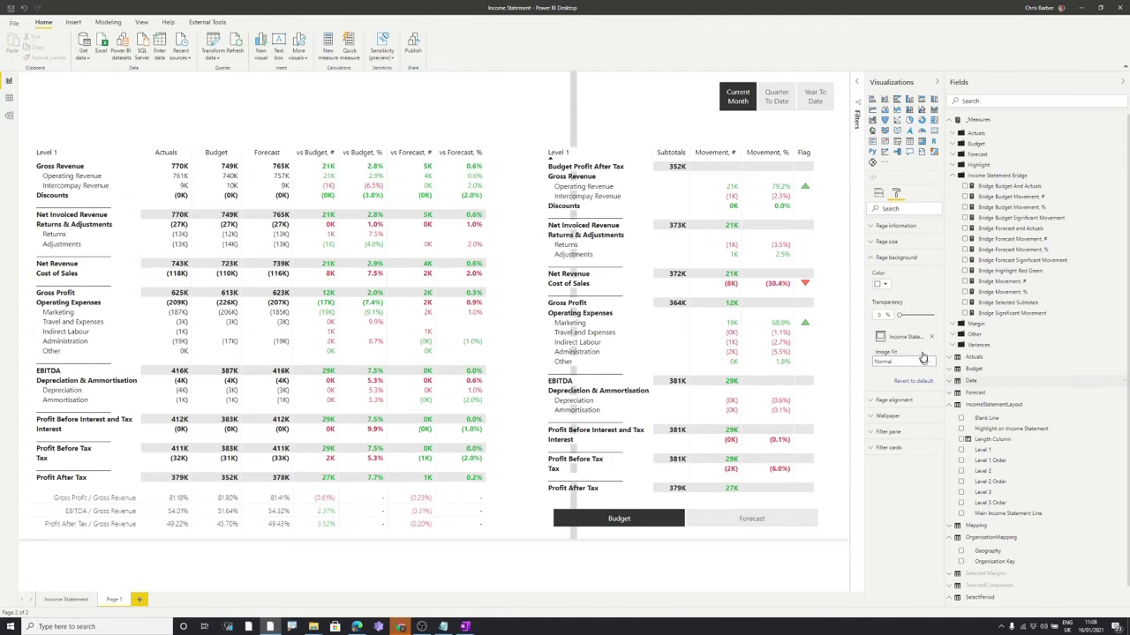
click(902, 362)
click(902, 382)
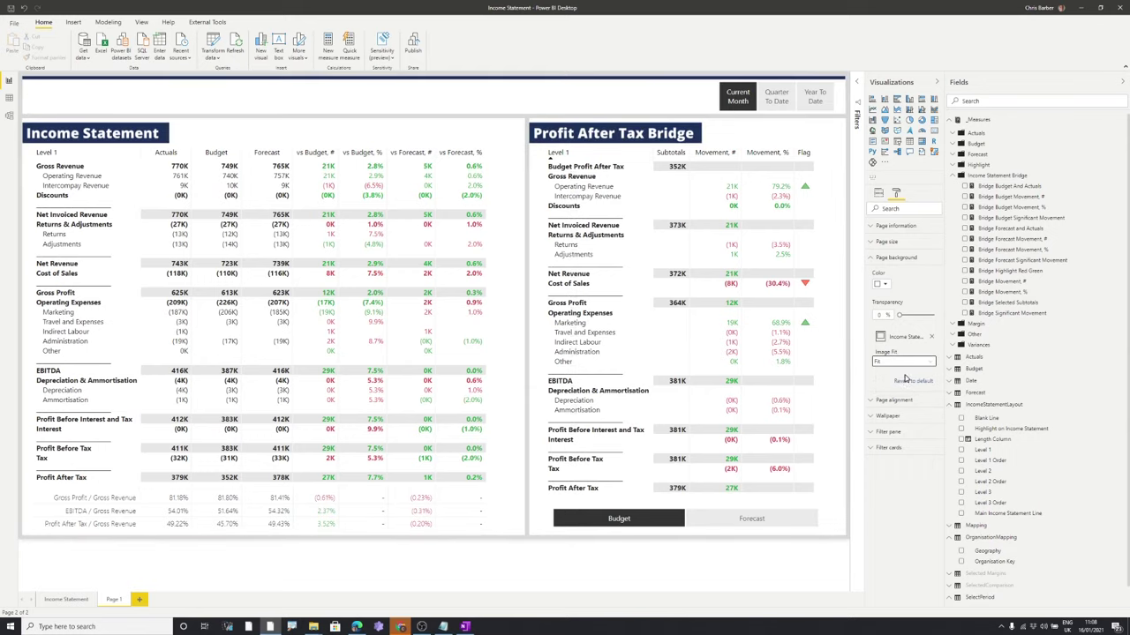
click(351, 112)
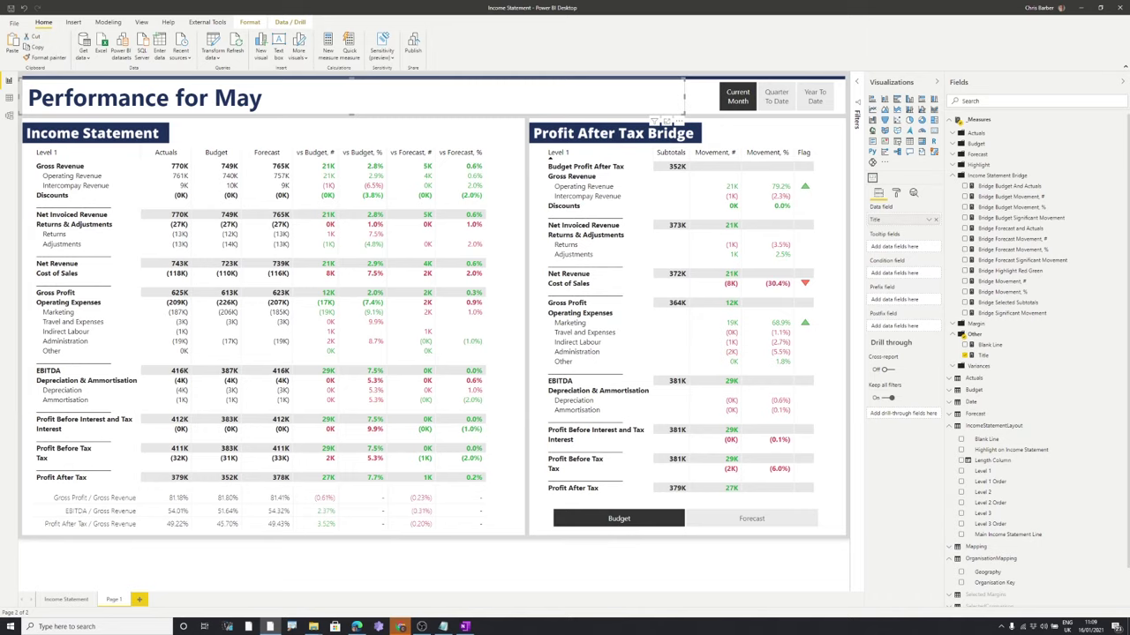
key(Escape)
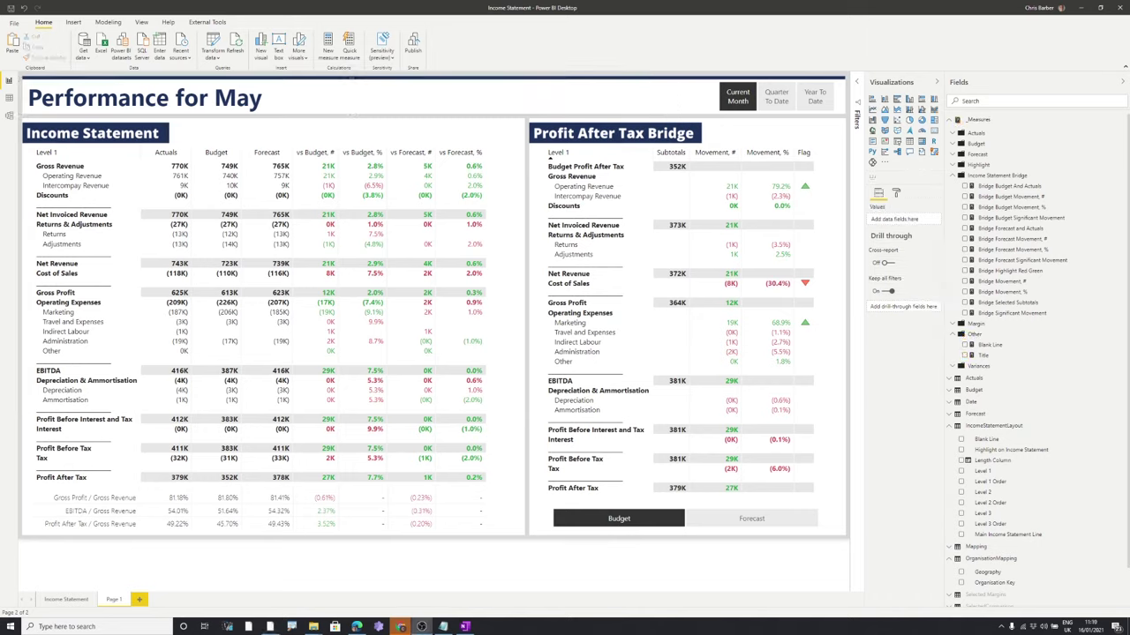